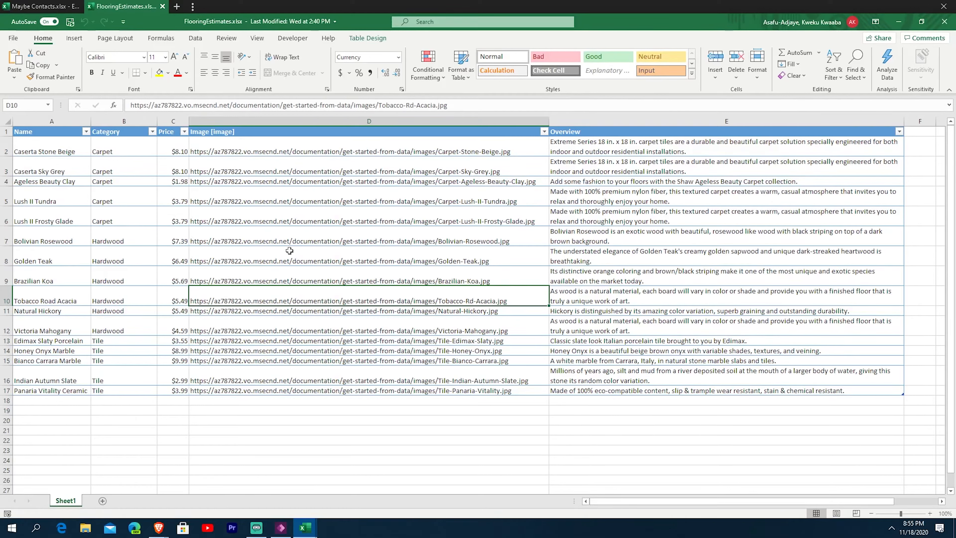
- Widen the Price column of the flooring estimates table slightly
left_click(311, 440)
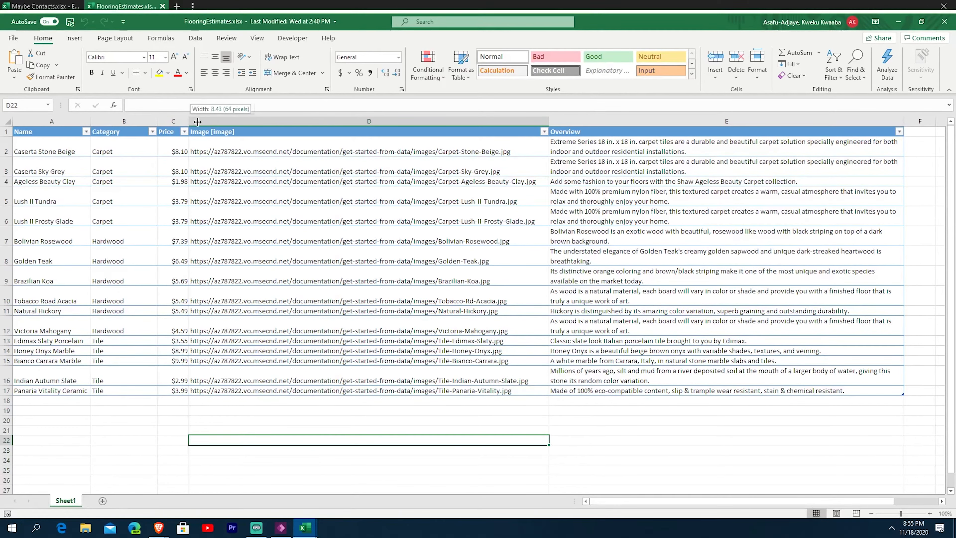
double_click(188, 121)
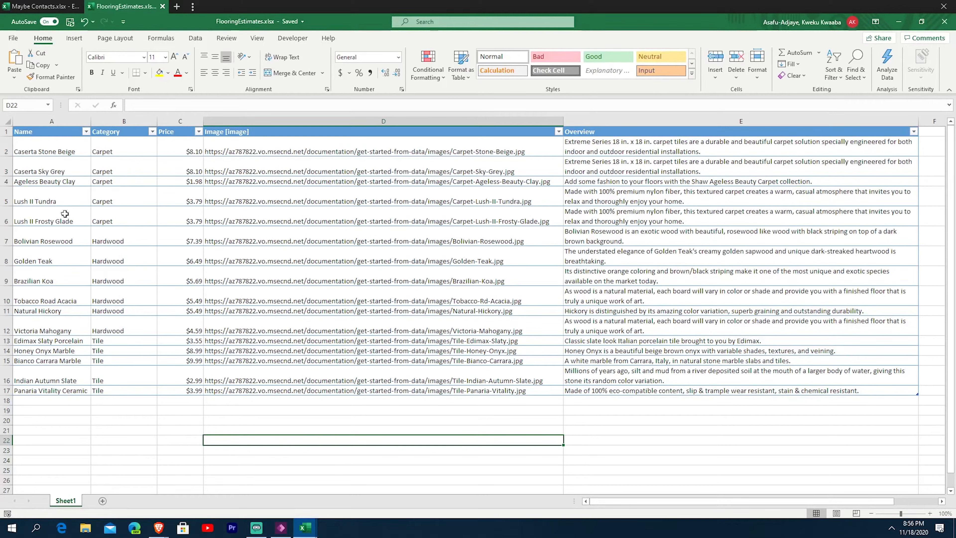
- Switch to the Maybe Contacts workbook and sort the contacts table by Last Name from Z to A
left_click(59, 7)
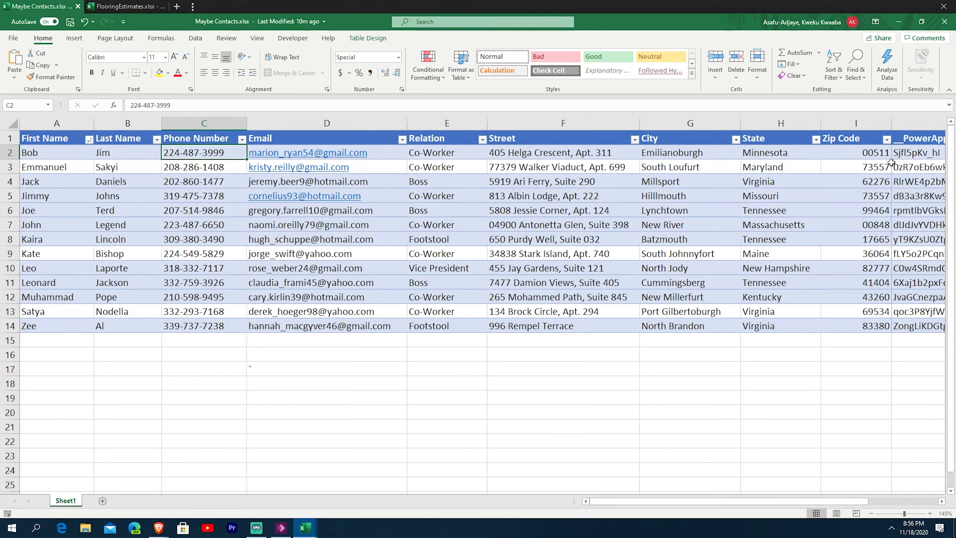
left_click(89, 140)
left_click(64, 153)
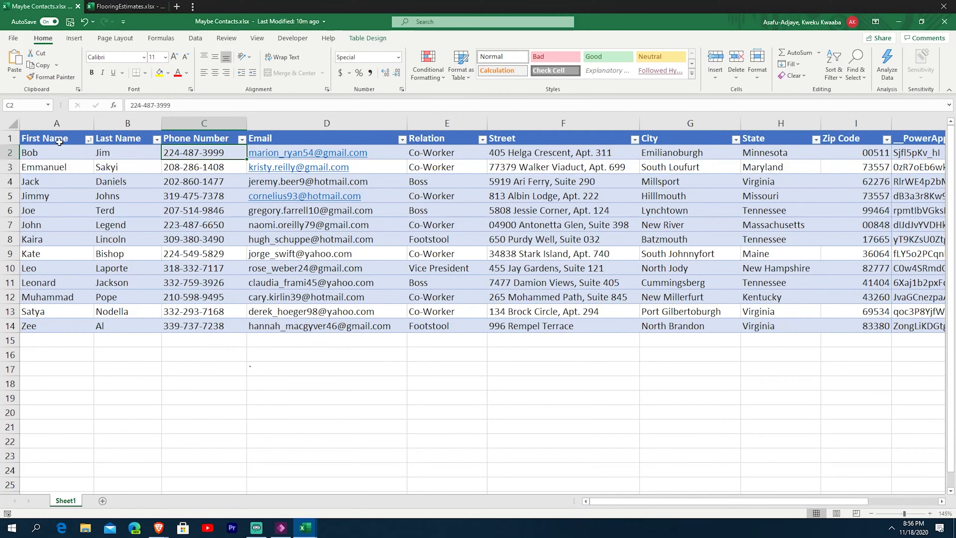
left_click(156, 140)
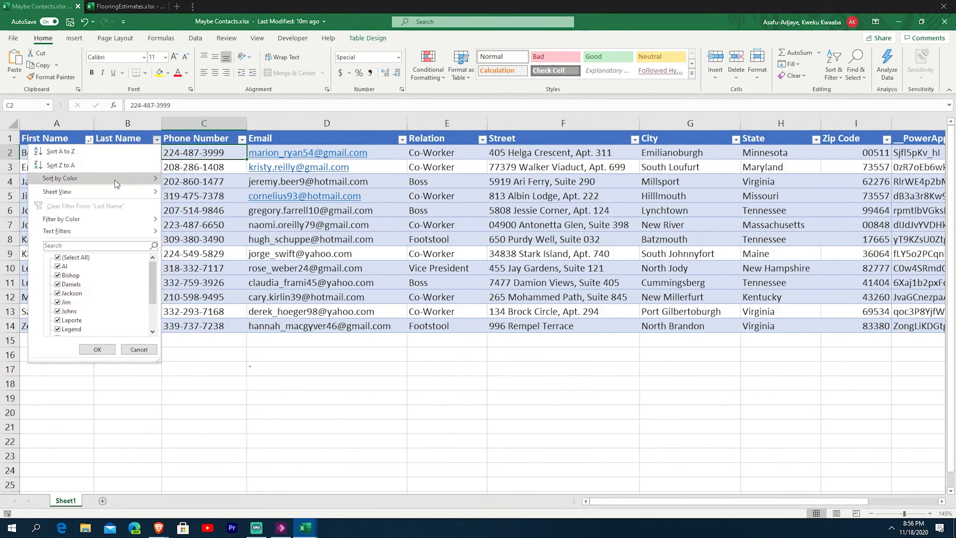
left_click(75, 167)
left_click(150, 396)
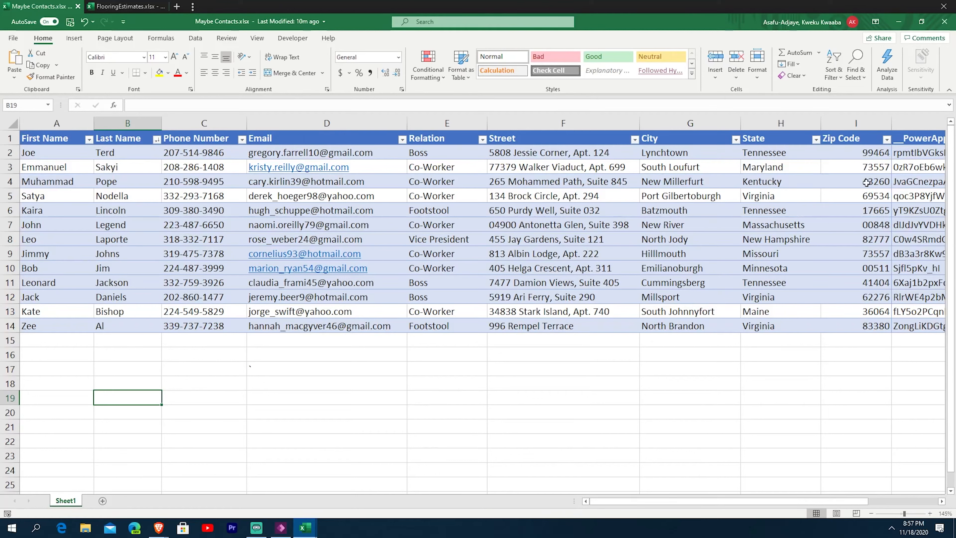
- Enter the sample text daS in cell F18 and S in cell G18 below the contacts table
left_click_drag(604, 503, 639, 501)
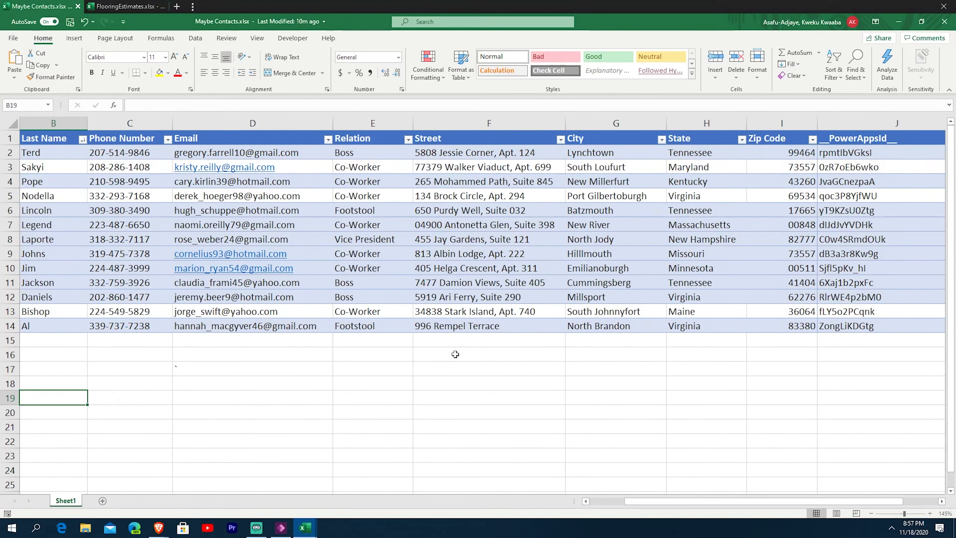
scroll(454, 349, "down", 1)
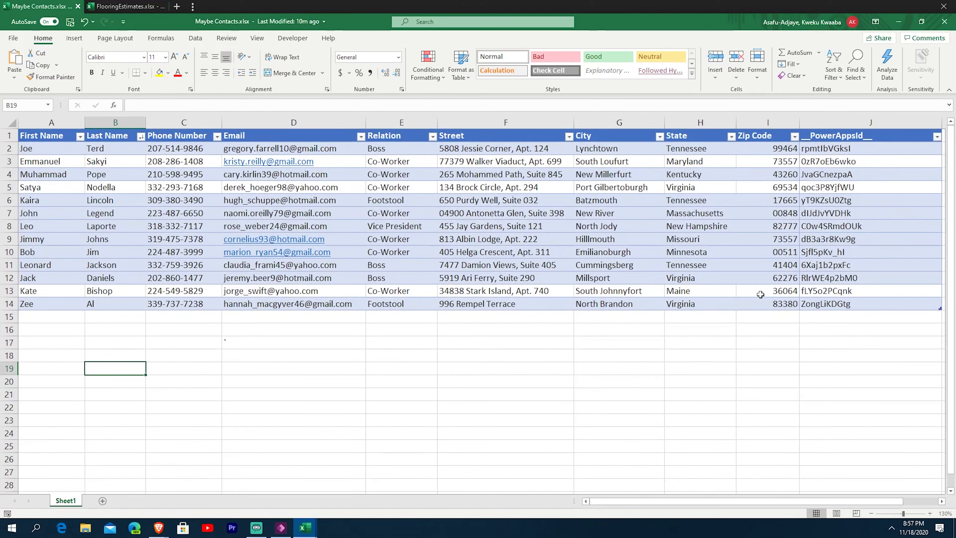
left_click(764, 306)
left_click(502, 355)
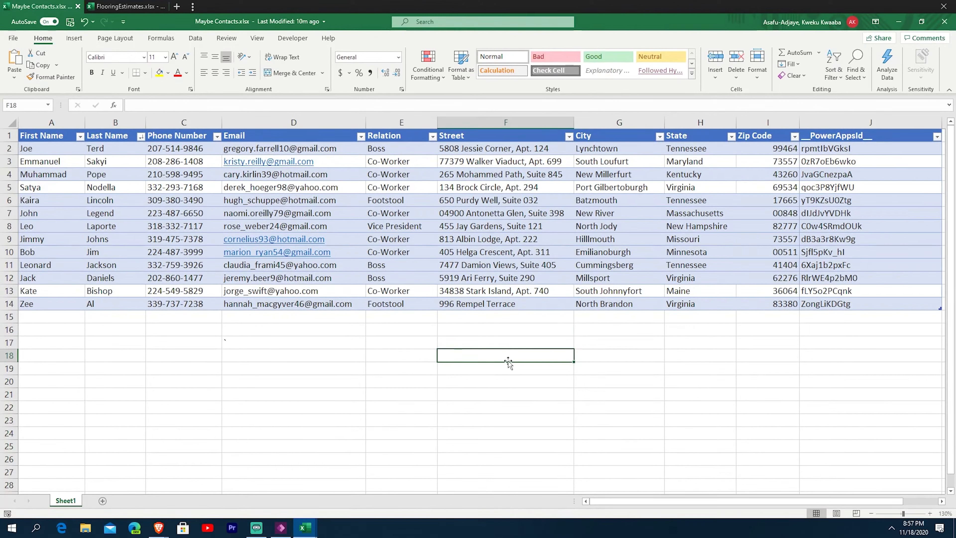
type("daS")
left_click(627, 355)
type("S")
left_click(640, 394)
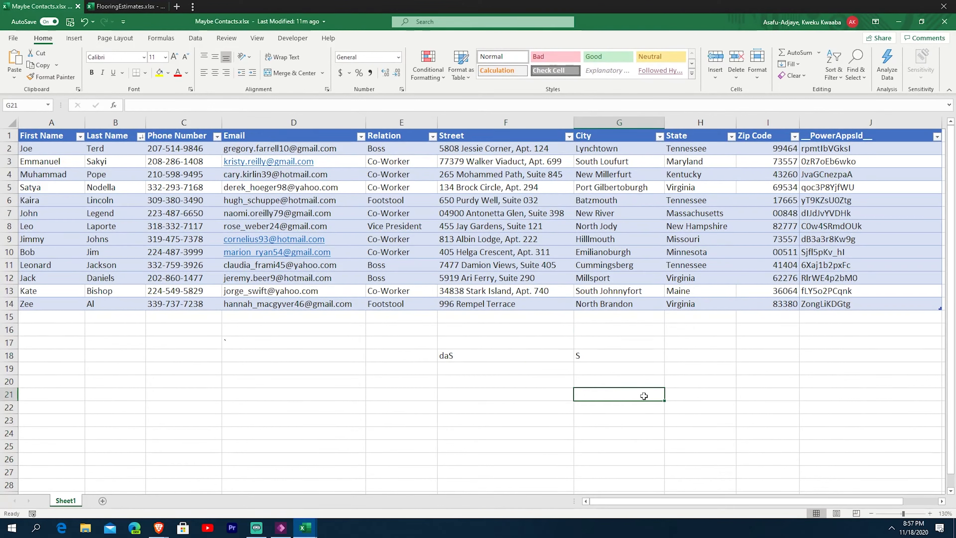
- Select the contact records in A2:I13 and view the table's design settings, including its table name
left_click_drag(642, 359, 497, 357)
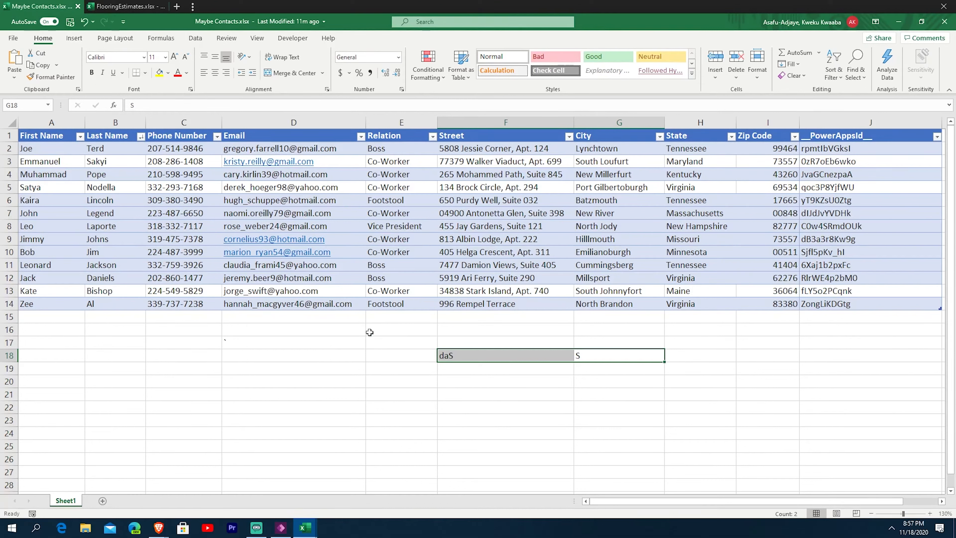
left_click_drag(578, 313, 231, 172)
left_click(274, 197)
left_click_drag(38, 148, 783, 295)
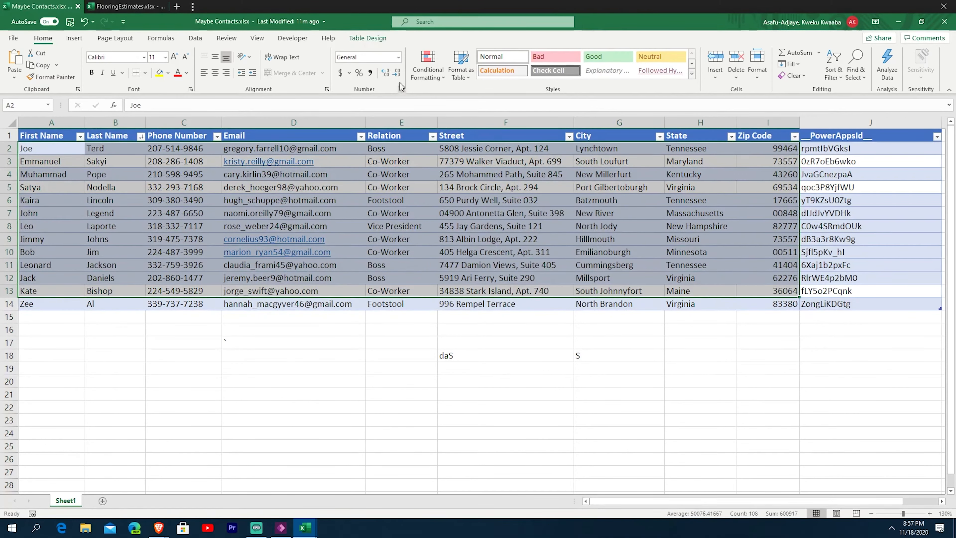
left_click(367, 39)
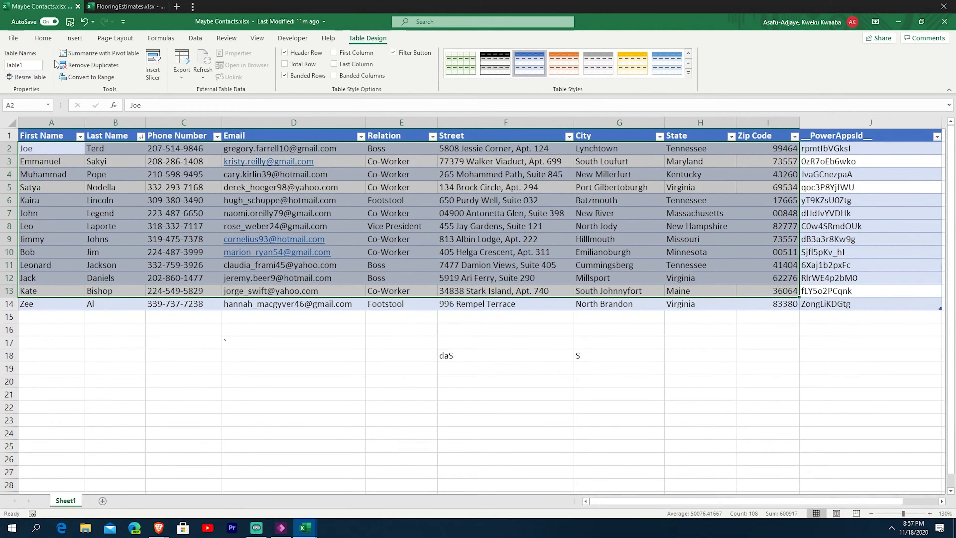
left_click(295, 405)
- Delete the stray contents of cells D17:G18 below the contacts table
left_click(475, 355)
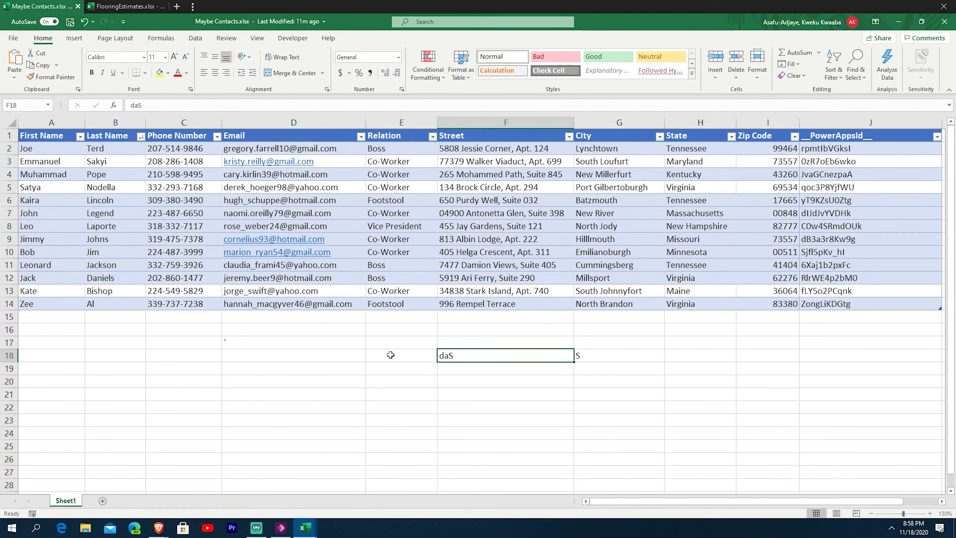
left_click_drag(344, 347, 545, 347)
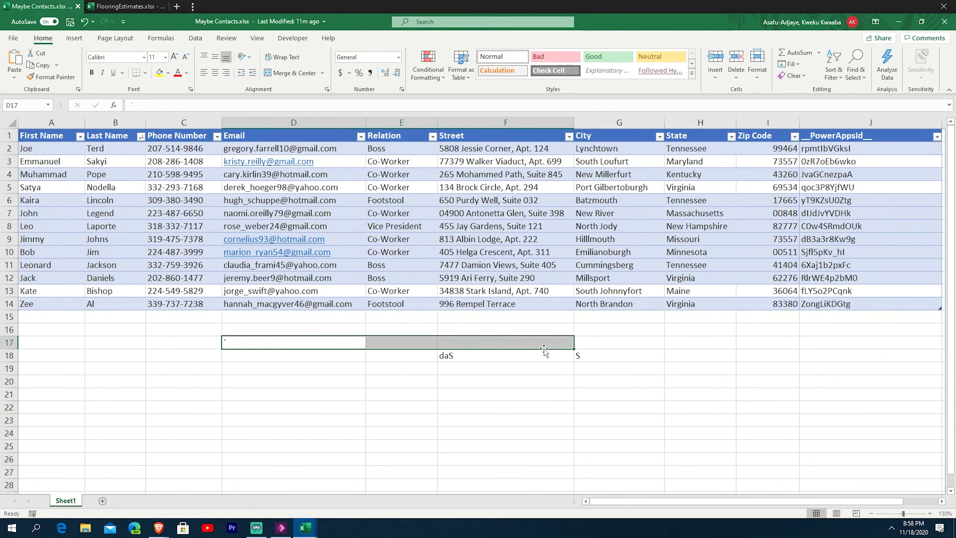
left_click(472, 411)
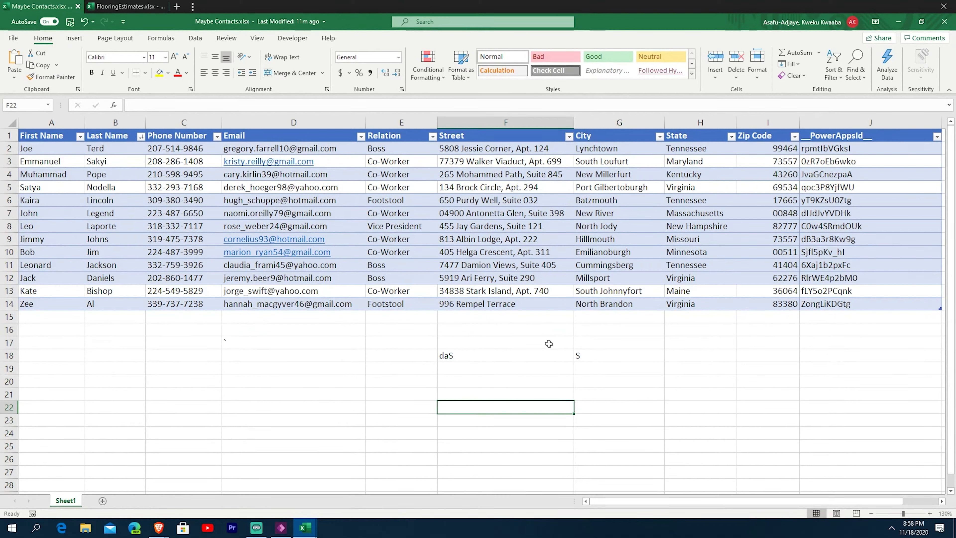
left_click_drag(622, 355, 336, 339)
key("Delete")
left_click(384, 430)
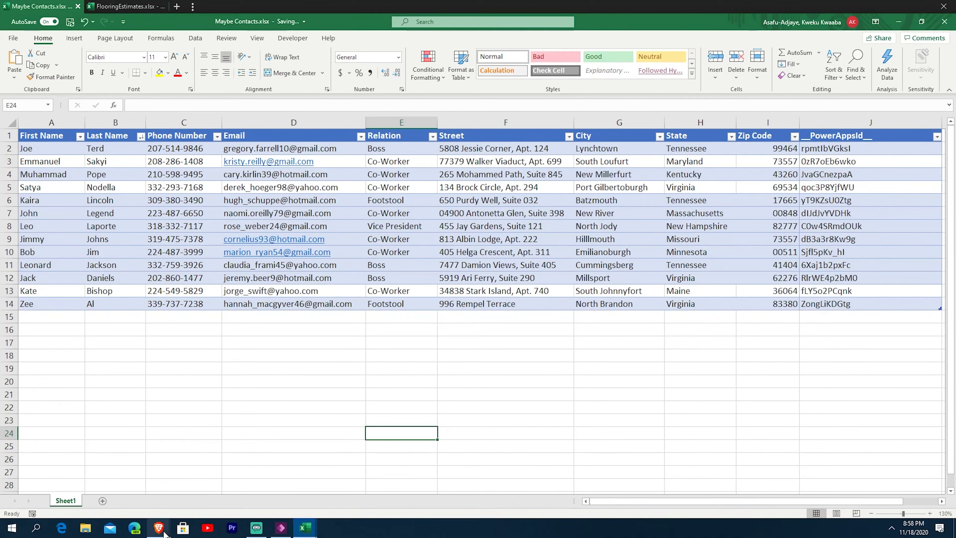
- Switch to the People App running in the browser and return from the contact details to the people list
mouse_move(159, 527)
mouse_move(185, 486)
left_click(138, 486)
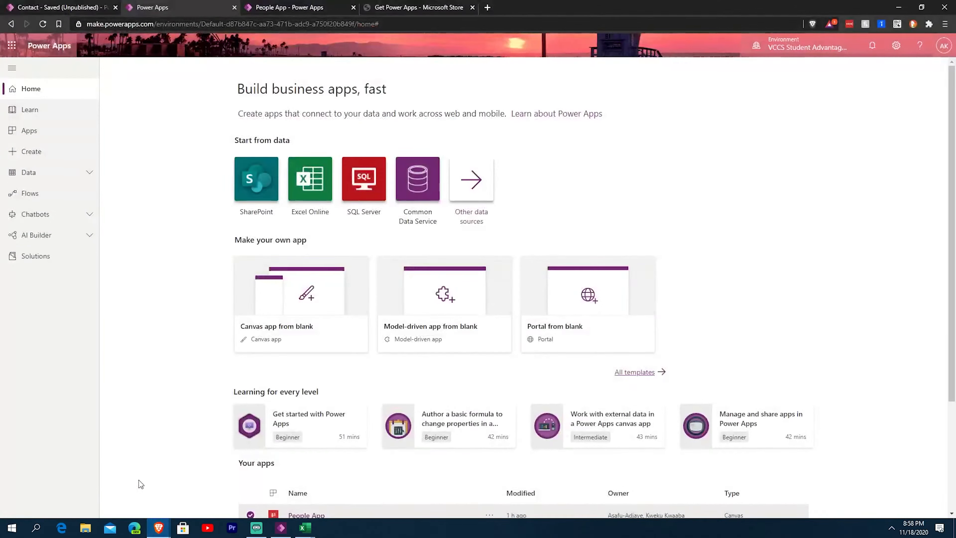
left_click(268, 8)
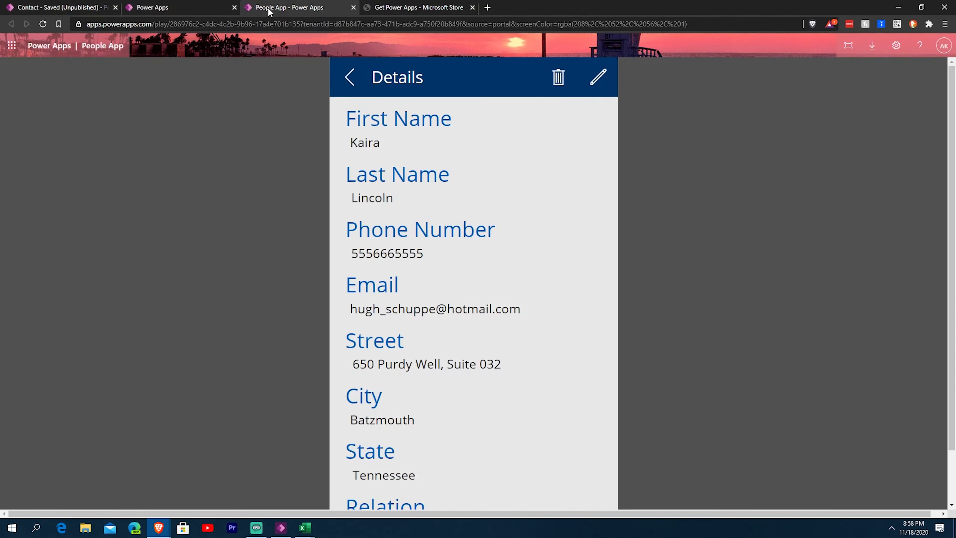
left_click(349, 77)
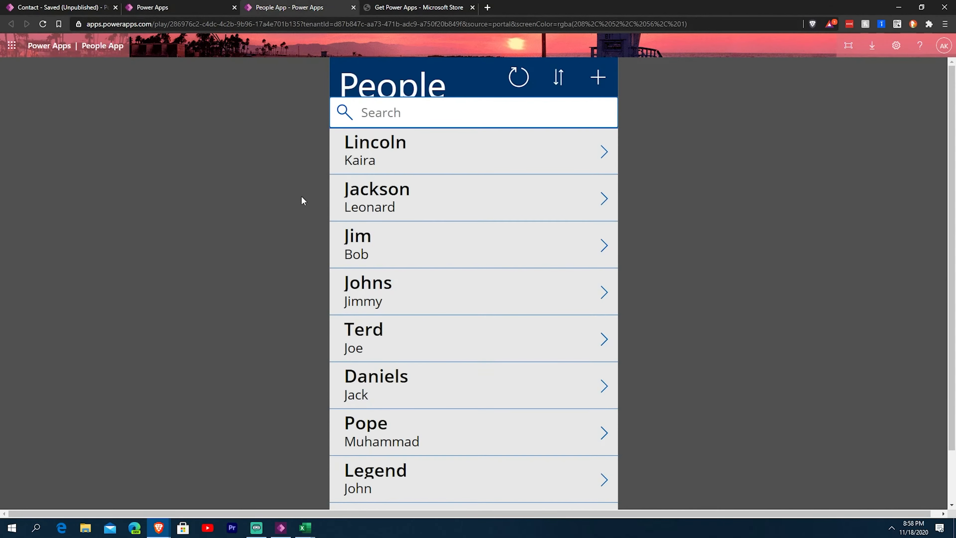
- Compare the Maybe Contacts workbook with the People App in the browser and open the fifth contact's details there
left_click(305, 527)
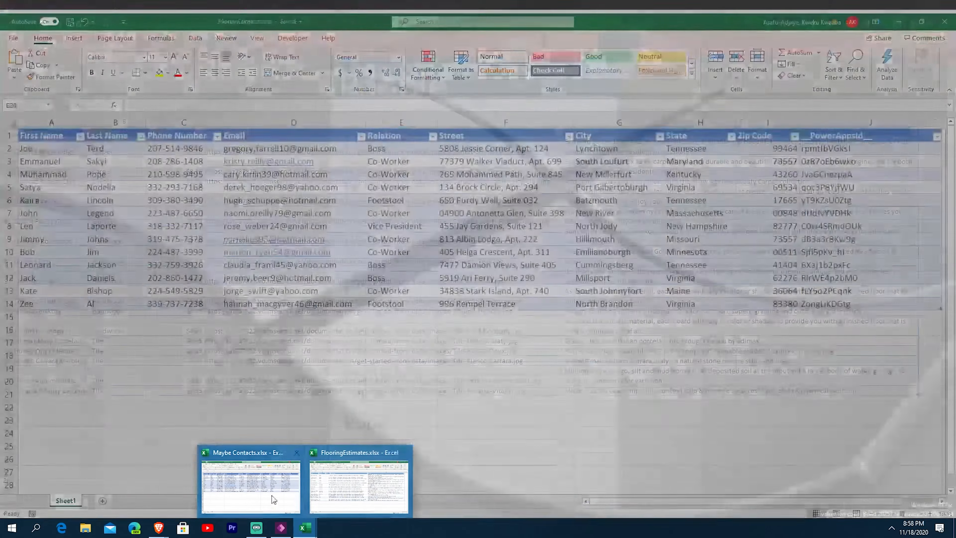
left_click(273, 497)
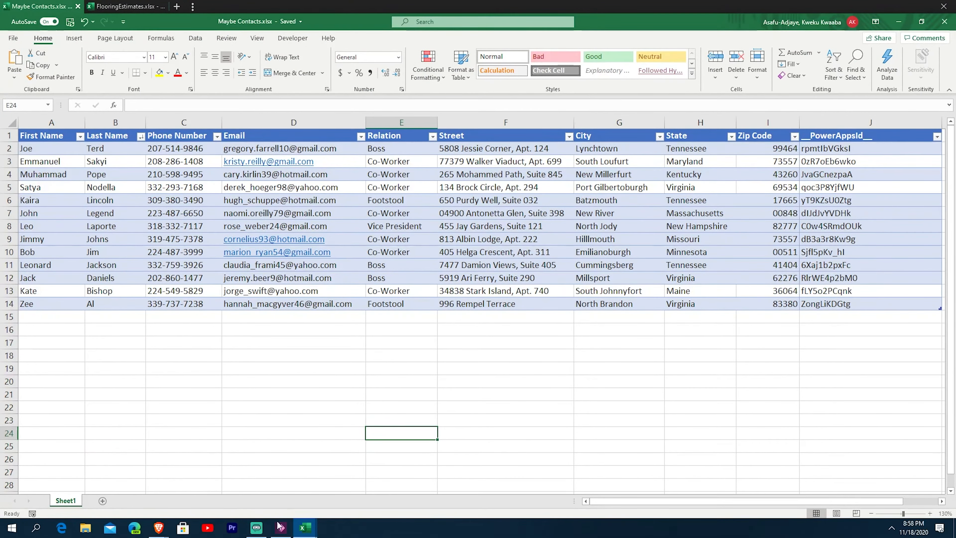
mouse_move(158, 529)
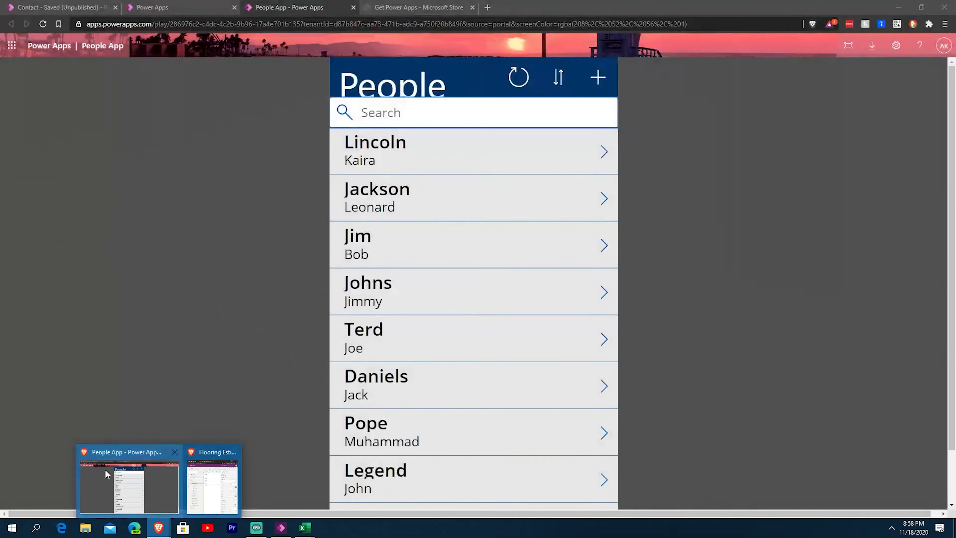
left_click(128, 485)
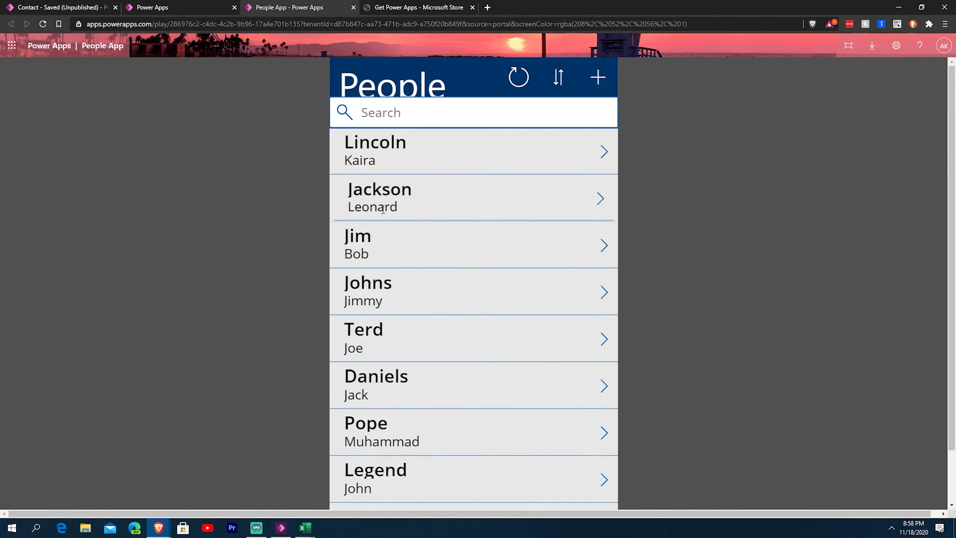
scroll(411, 307, "down", 3)
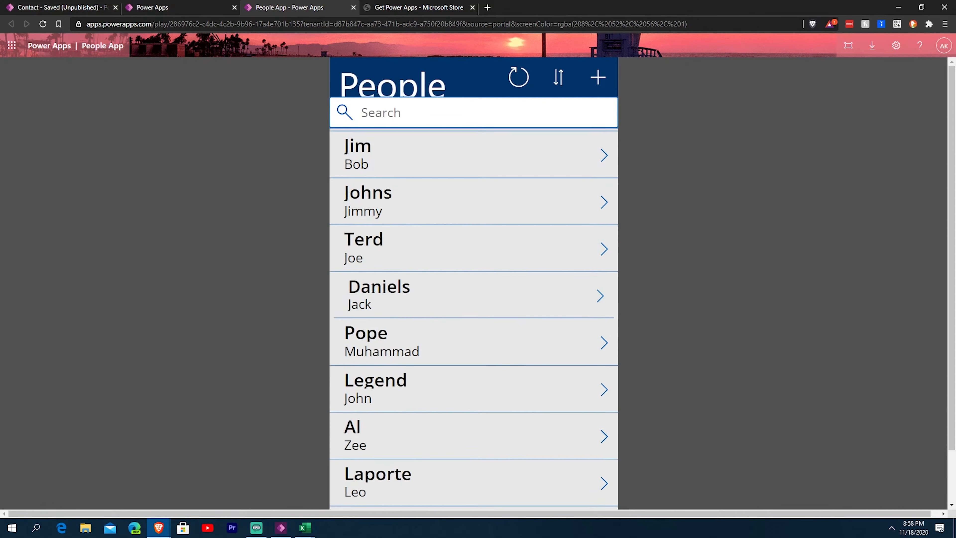
left_click(377, 256)
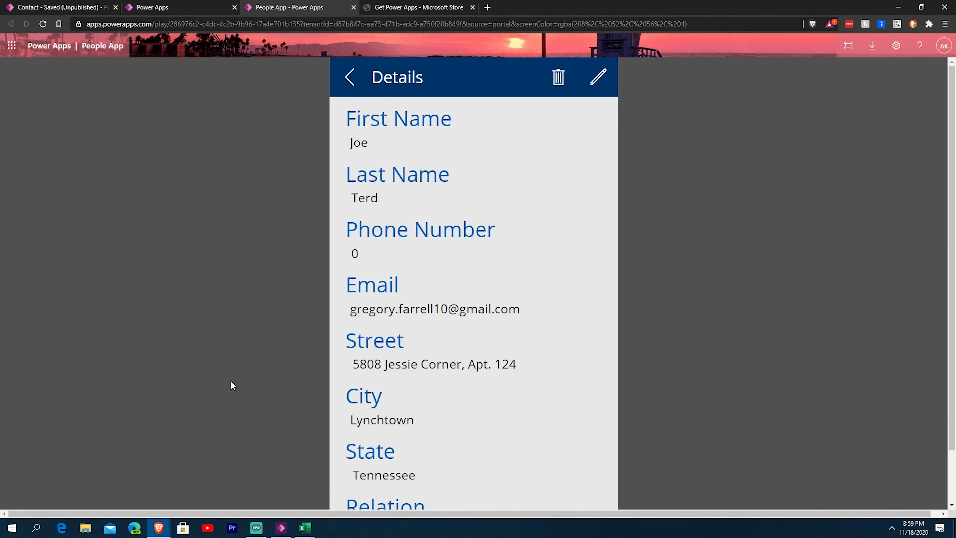
- Switch to the Power Apps desktop app and view the details of the fifth contact in its people list
left_click(278, 531)
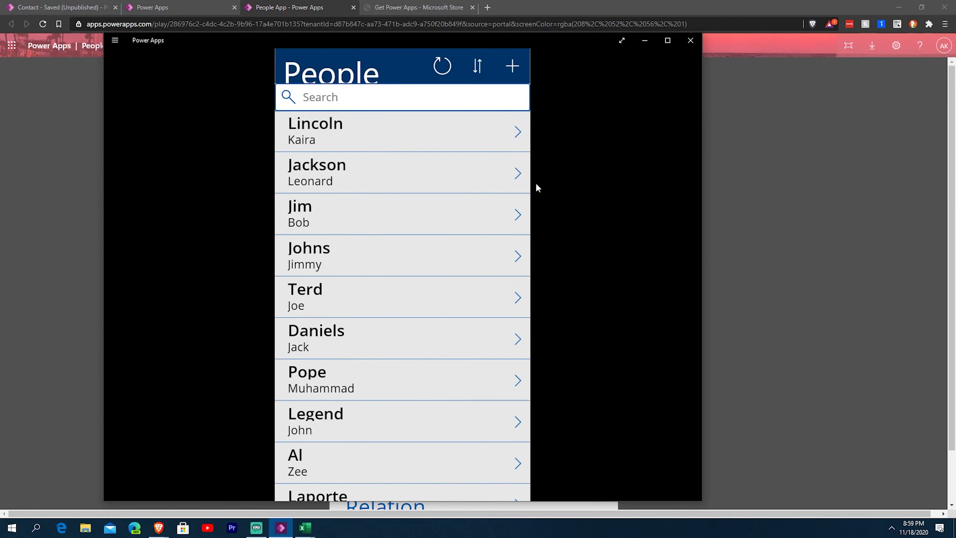
scroll(437, 222, "down", 3)
left_click_drag(520, 40, 585, 42)
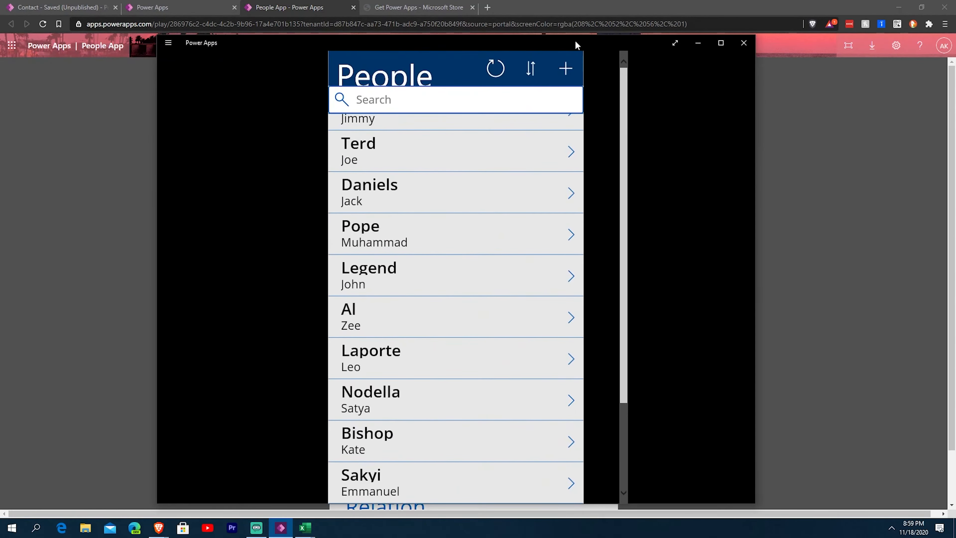
left_click(396, 166)
scroll(427, 230, "down", 2)
scroll(433, 261, "up", 2)
scroll(437, 228, "down", 2)
scroll(439, 226, "up", 2)
- Try entering a new phone number for the opened contact, discard the edit and return to the people list
left_click(566, 73)
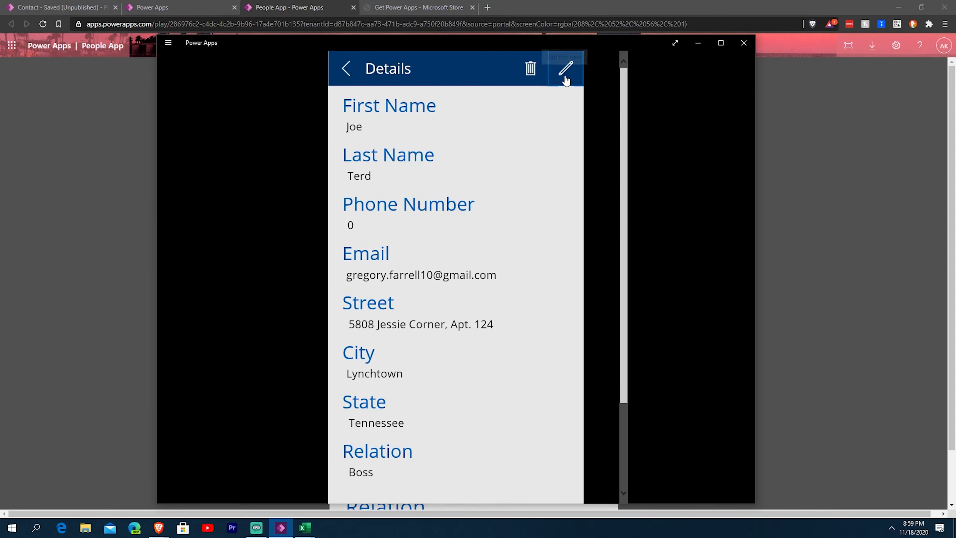
left_click(412, 345)
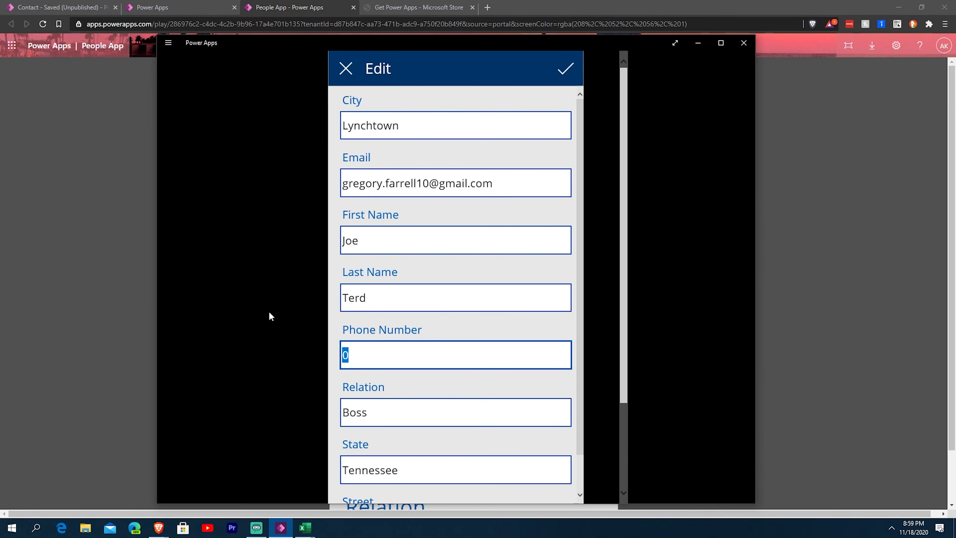
type("5555")
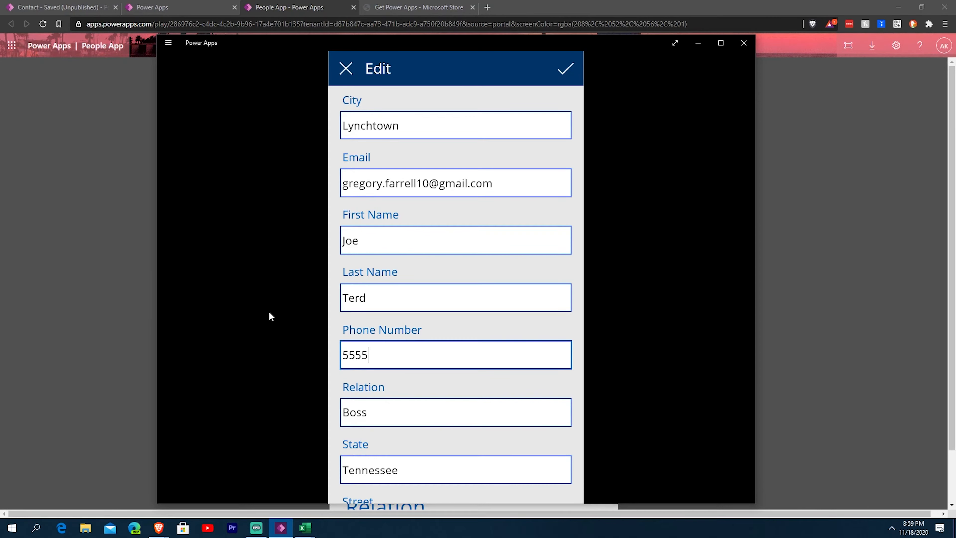
type("555555")
left_click(342, 76)
left_click(344, 77)
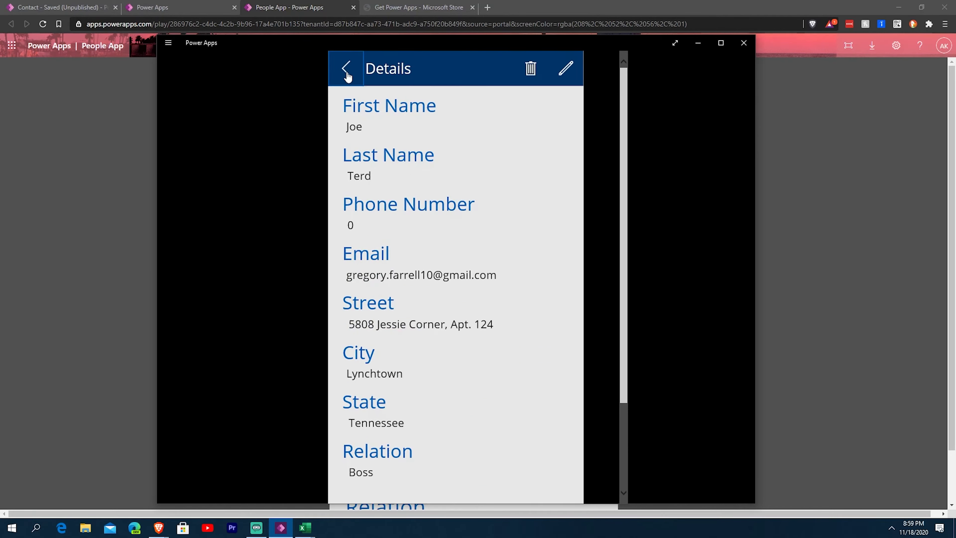
- Search the people list by a contact's first name and open the matching contact
scroll(409, 143, "up", 5)
left_click(440, 103)
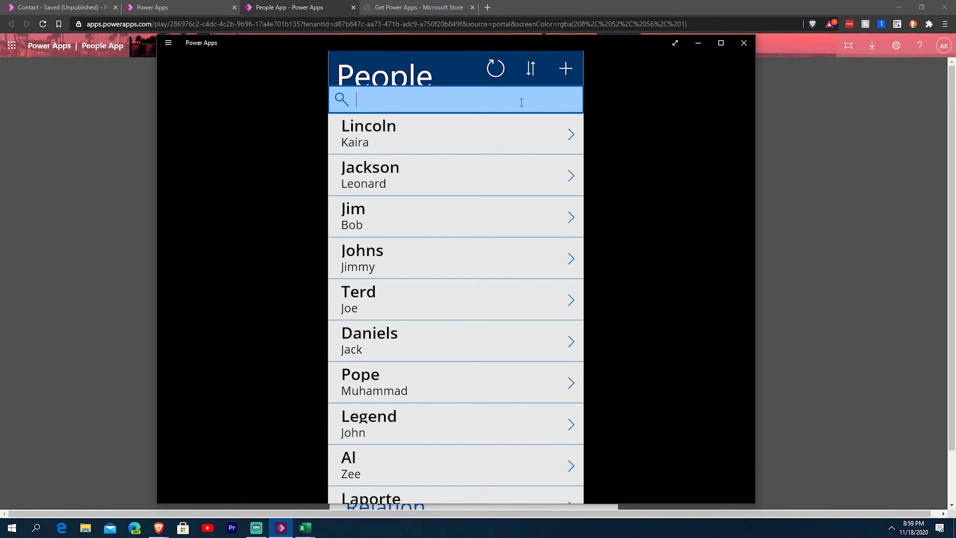
type("sATYA")
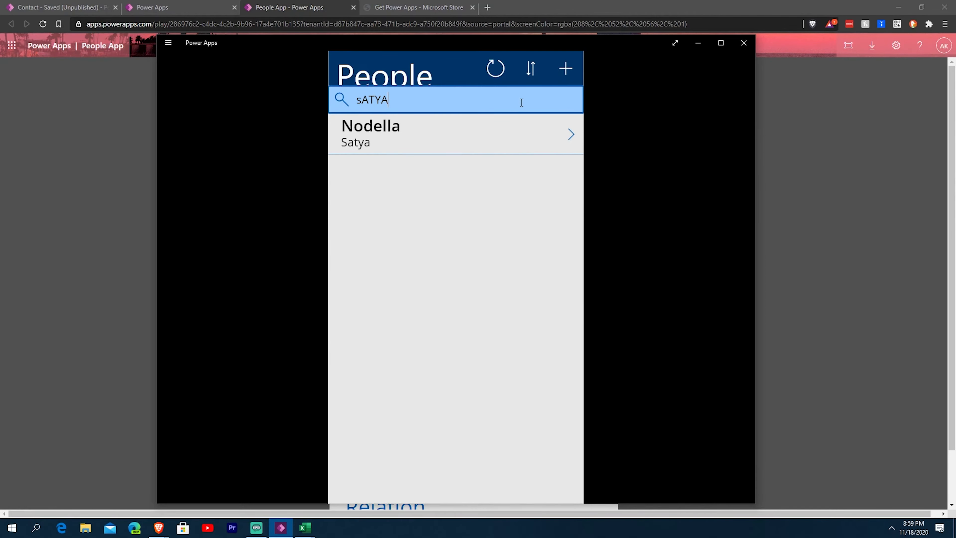
left_click(447, 133)
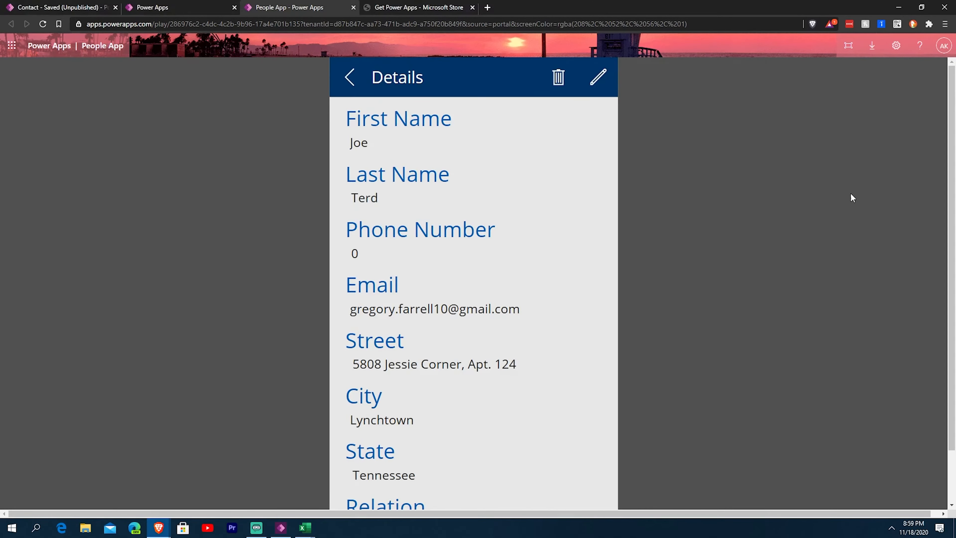
- Generate an app from Table2 in the Contacts List 2.xlsx workbook through the OneDrive for Business connection
left_click(194, 12)
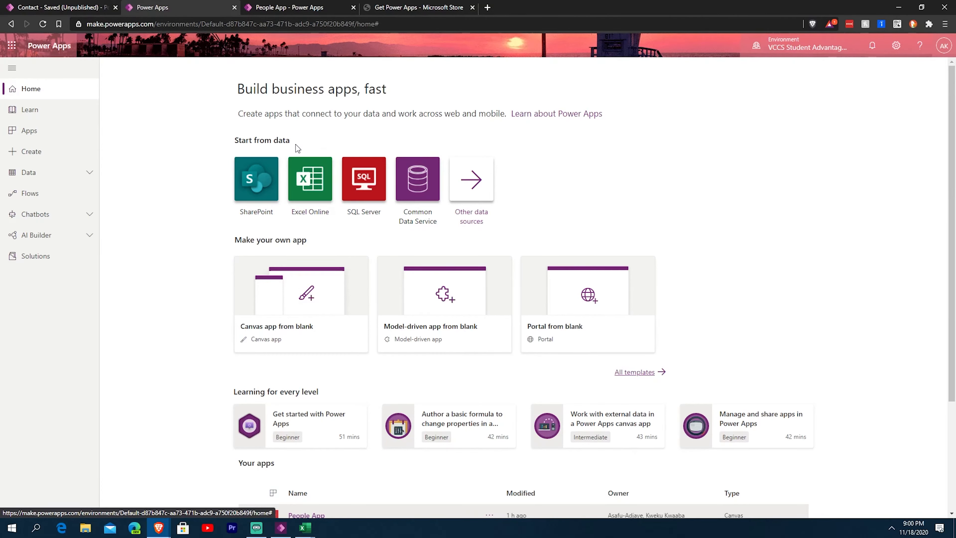
left_click(471, 184)
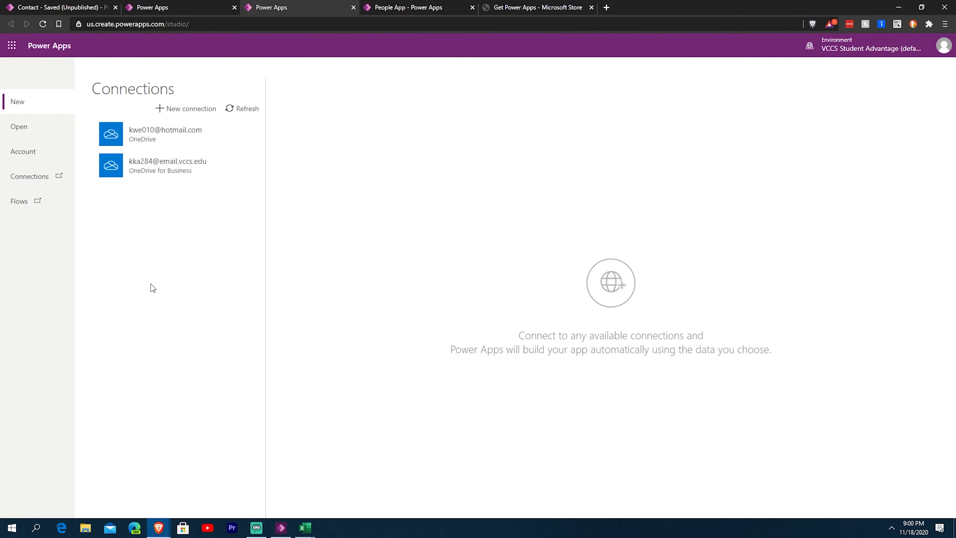
left_click(186, 175)
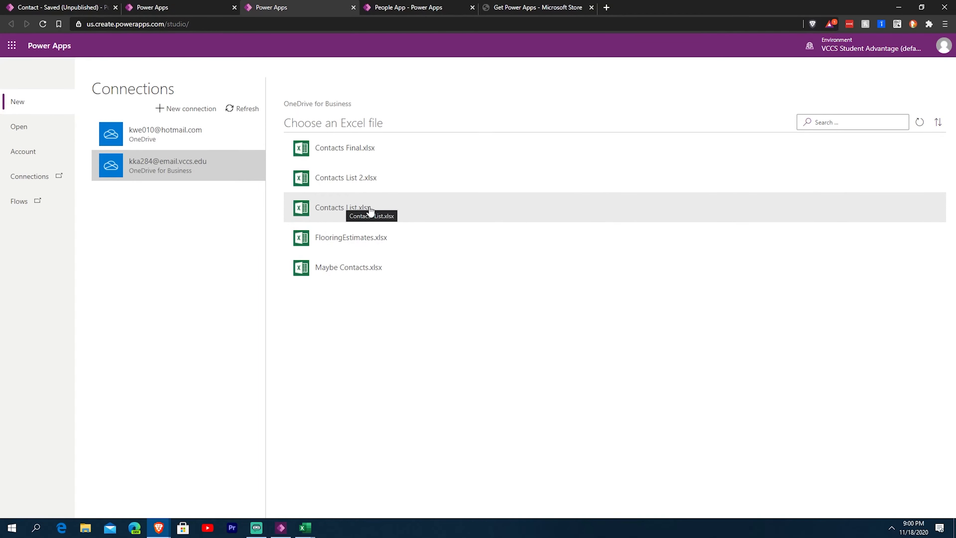
left_click(393, 184)
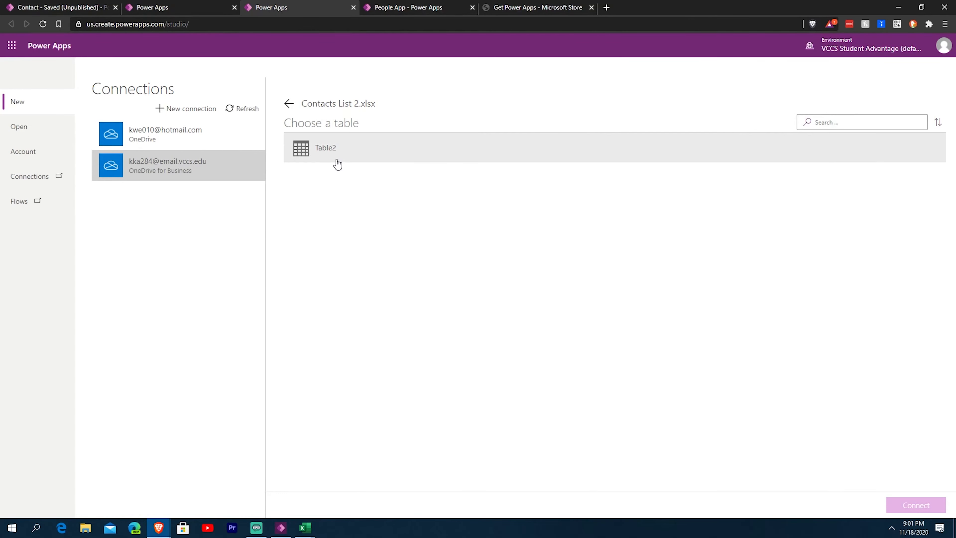
left_click(335, 162)
left_click(910, 505)
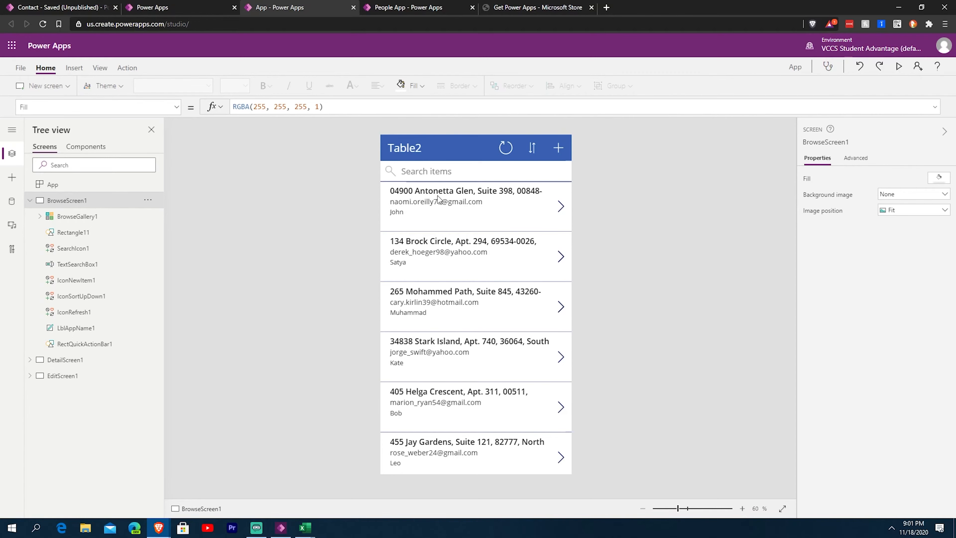
- Show the editor in full screen and inspect the address, email and first name labels of the first gallery record
key("F11")
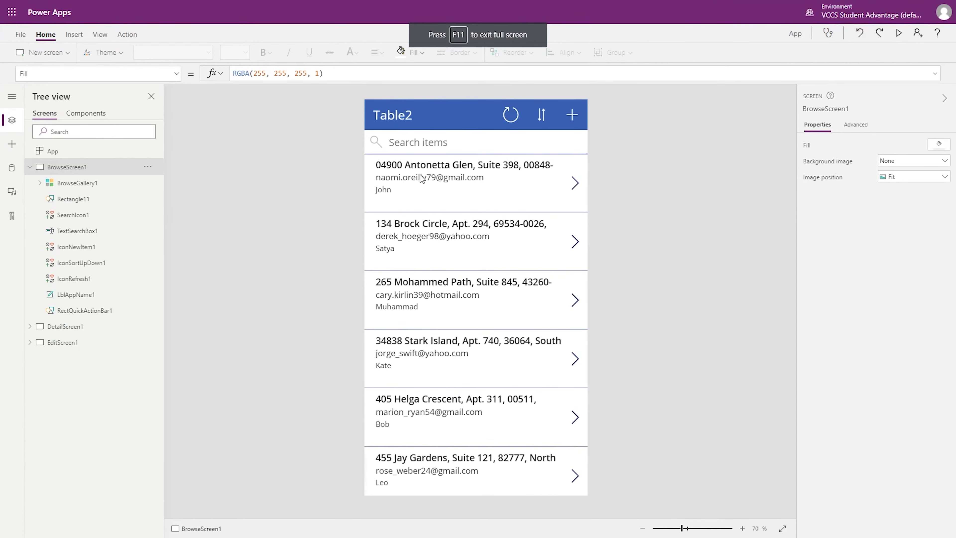
left_click(433, 166)
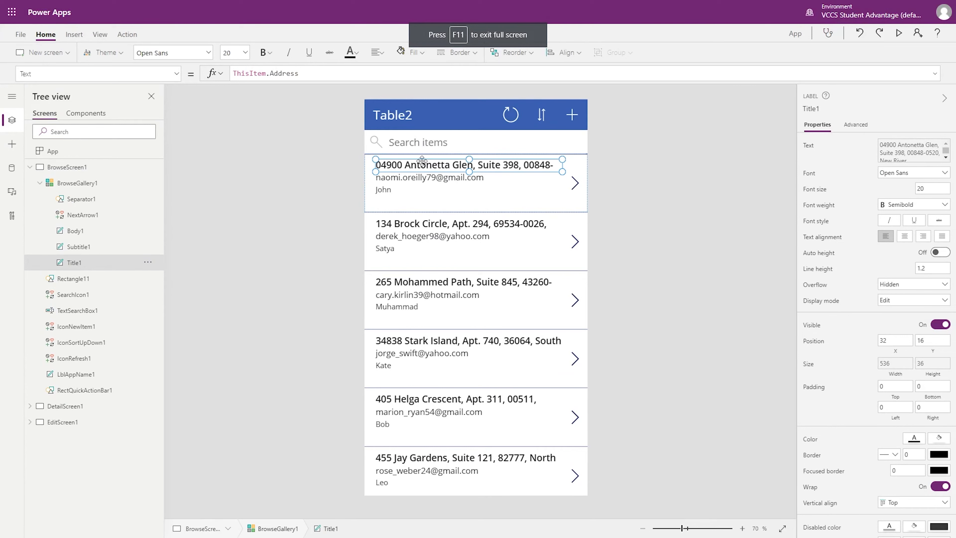
left_click(422, 179)
left_click(408, 190)
left_click(433, 166)
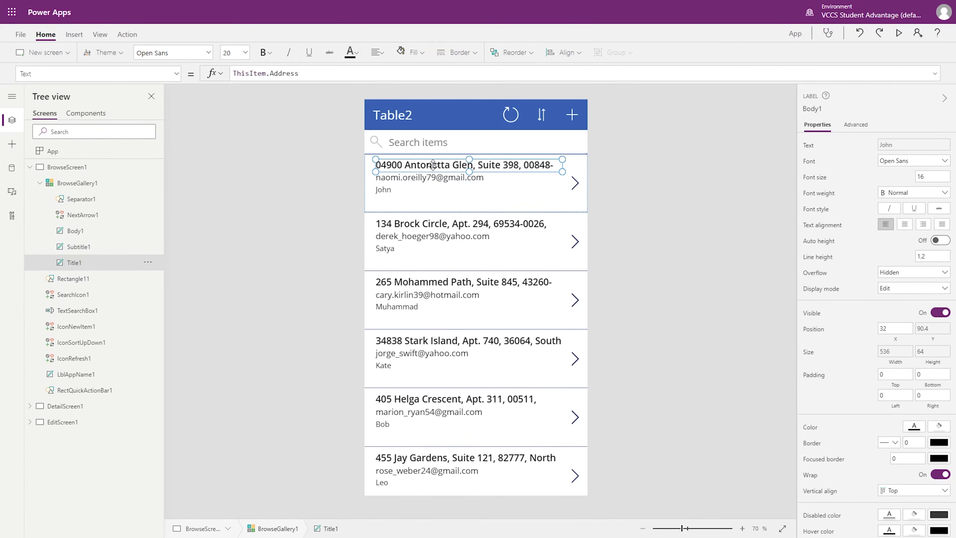
- Change the browse gallery's layout to Title and subtitle
left_click(587, 496)
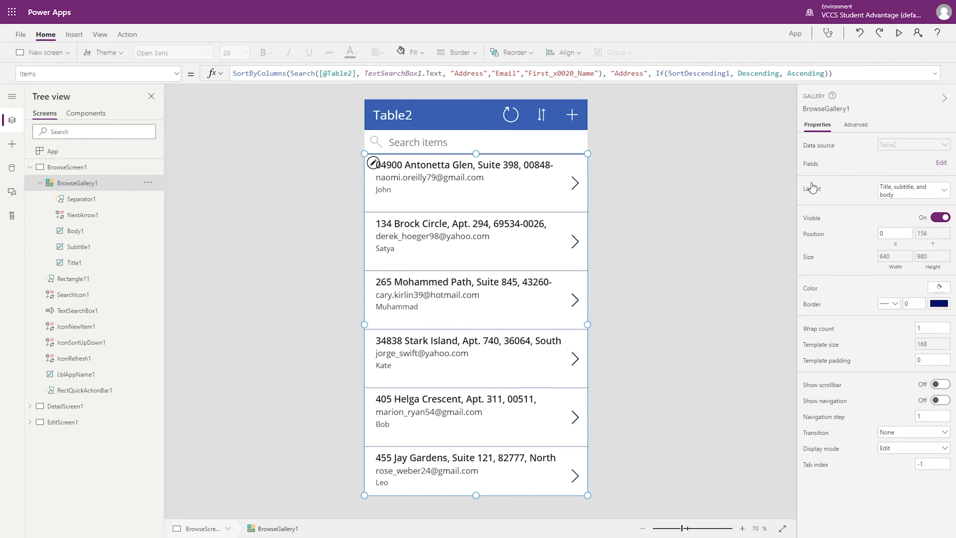
left_click(901, 199)
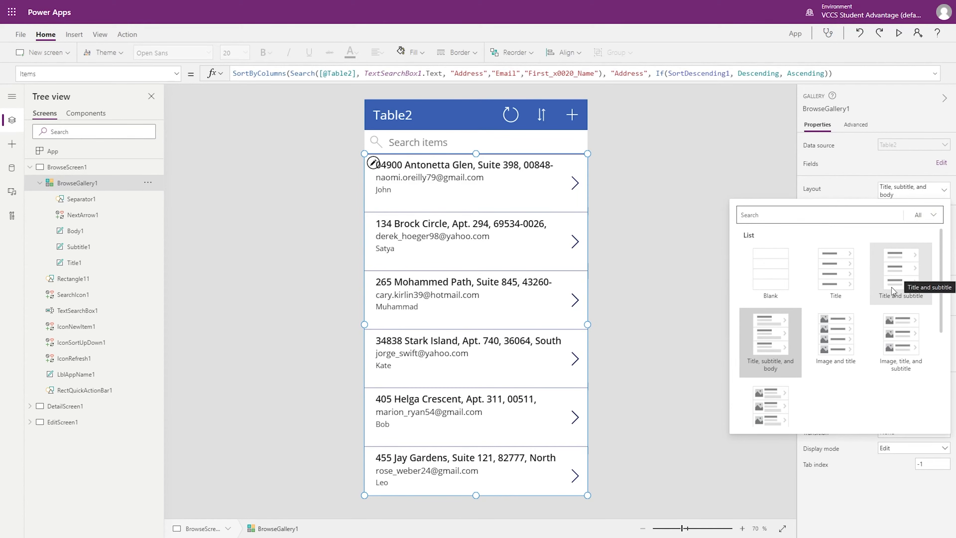
left_click(901, 272)
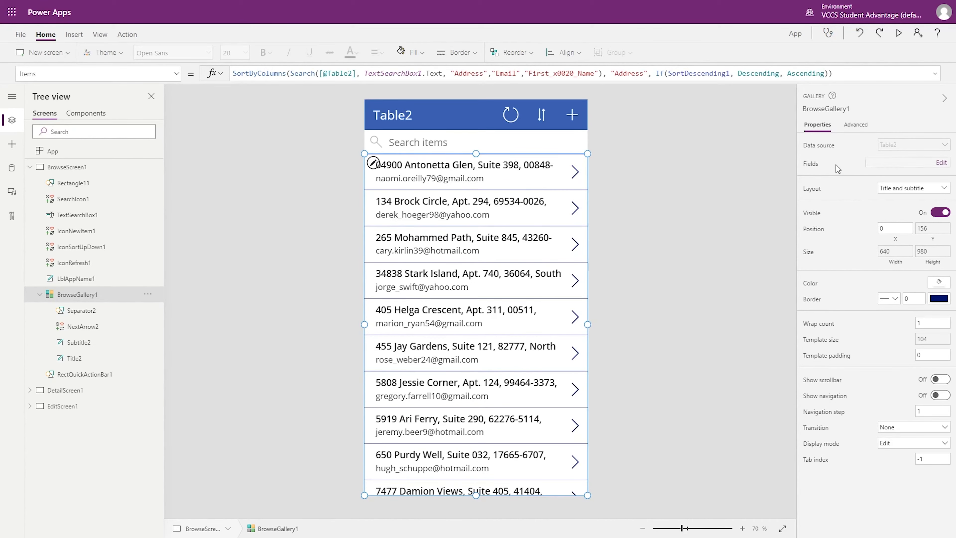
- Map the browse gallery's subtitle field to First Name and its title field to Last Name
left_click(942, 164)
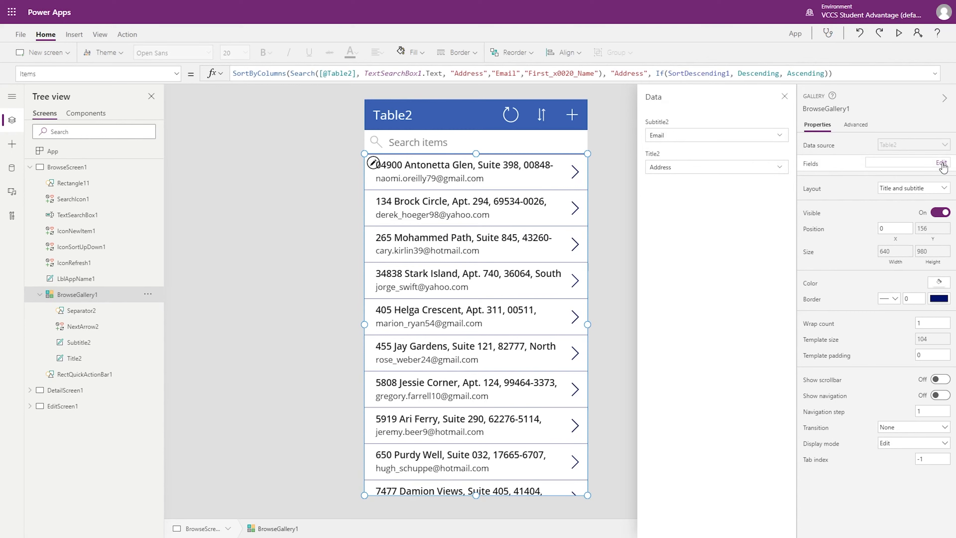
left_click(711, 138)
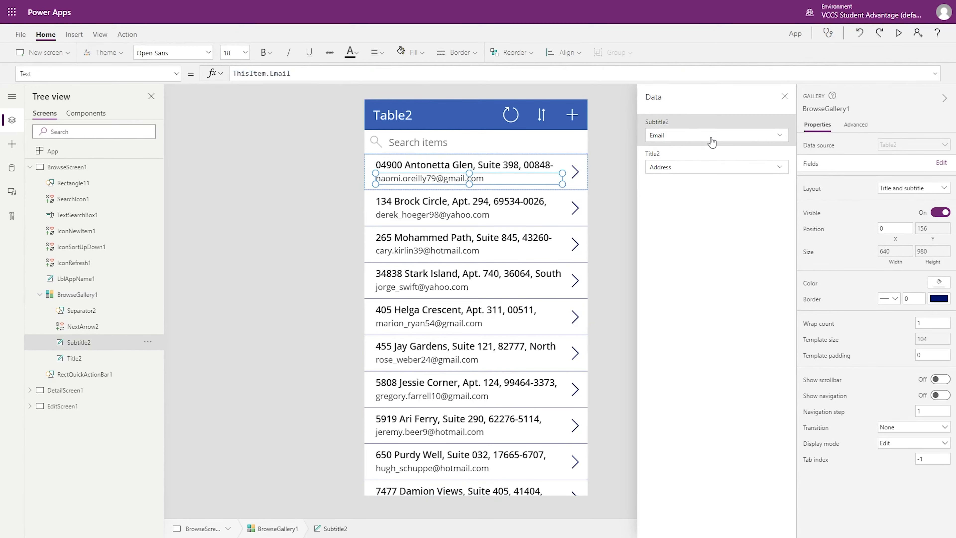
left_click(700, 166)
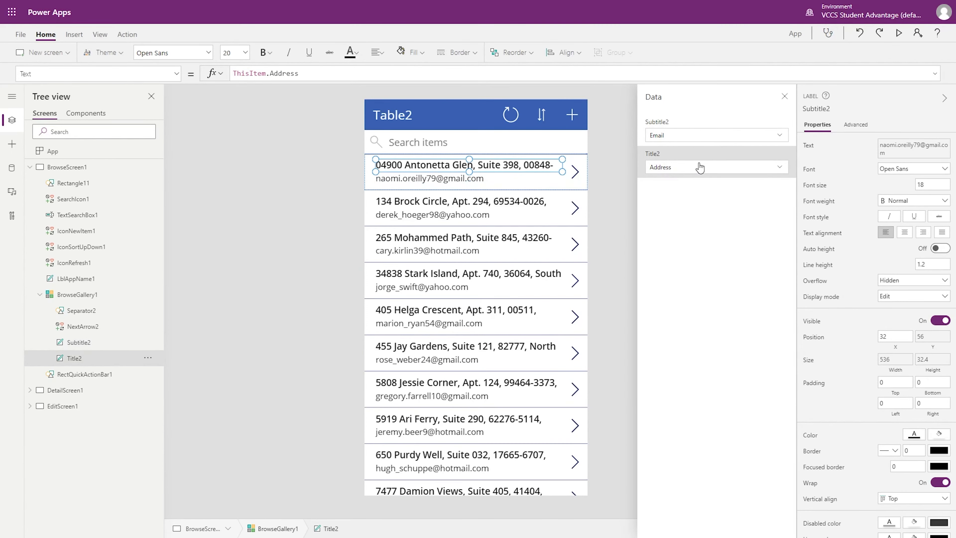
left_click(700, 137)
left_click(783, 140)
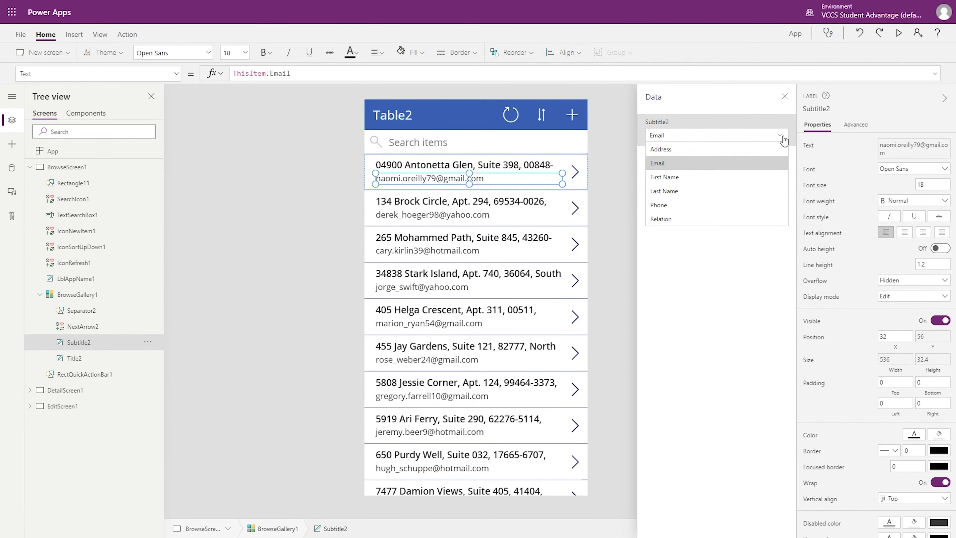
left_click(698, 178)
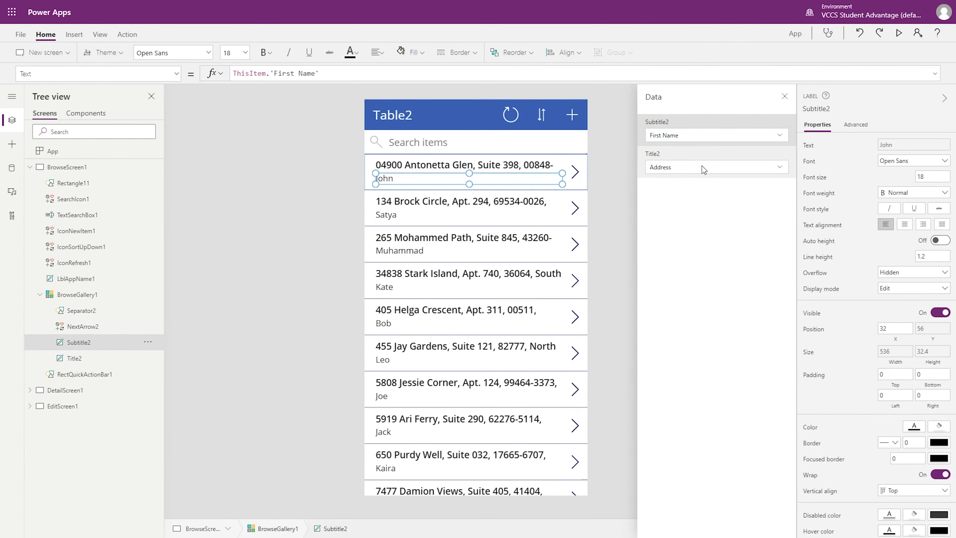
left_click(709, 170)
left_click(778, 168)
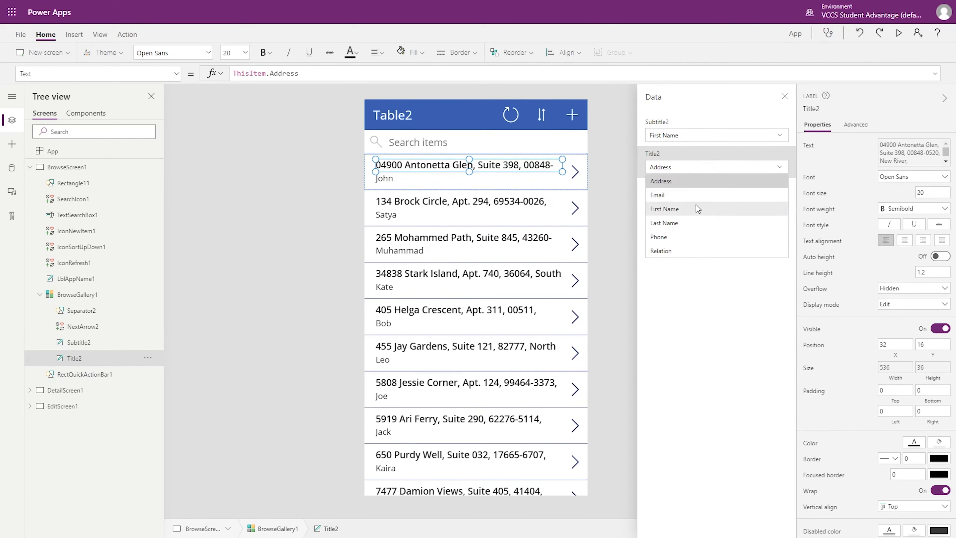
left_click(685, 223)
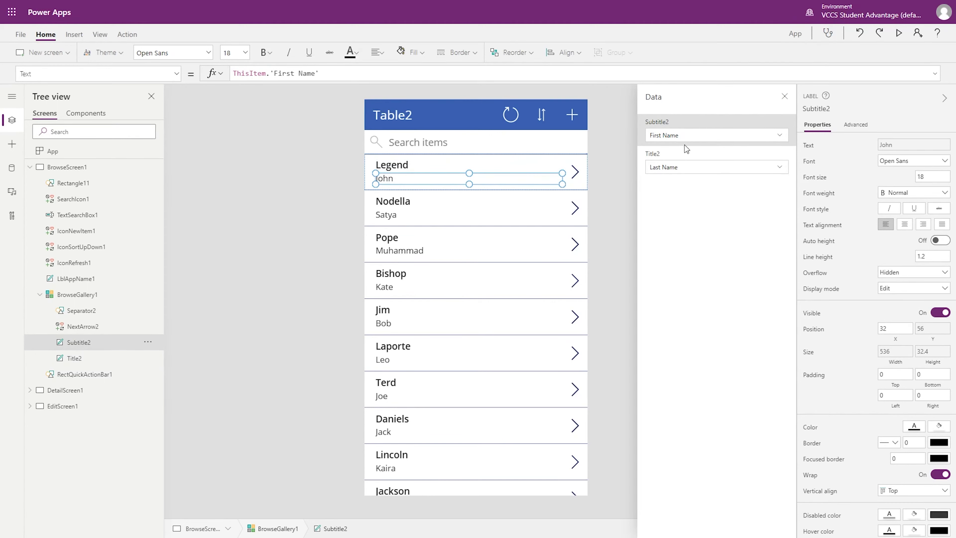
- Format the gallery's last name title with font size 25 and the Segoe UI font
left_click(935, 178)
type("25")
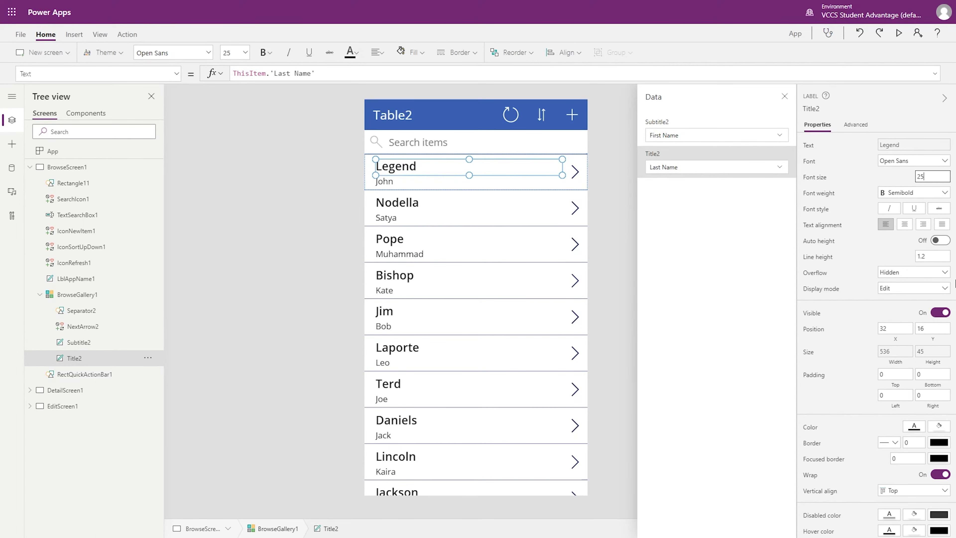
left_click(916, 161)
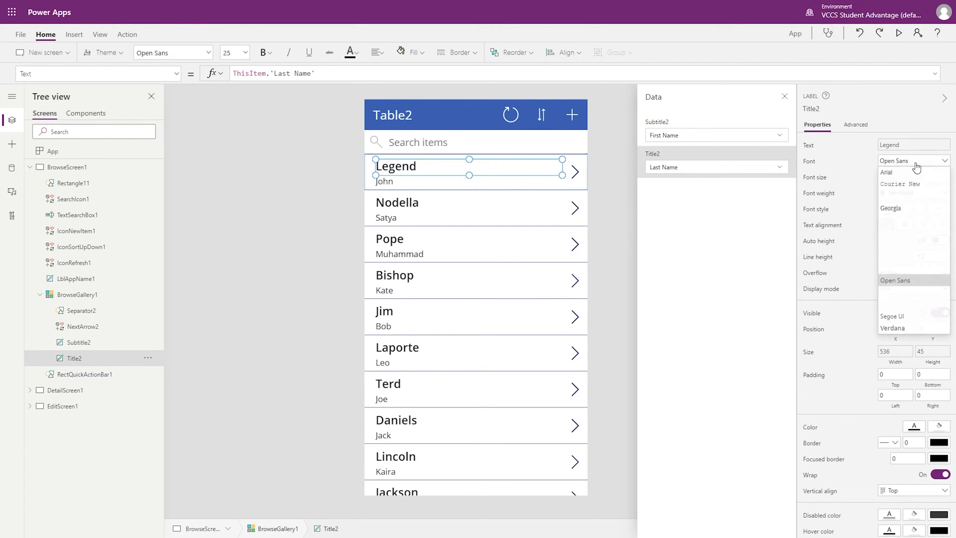
left_click(907, 316)
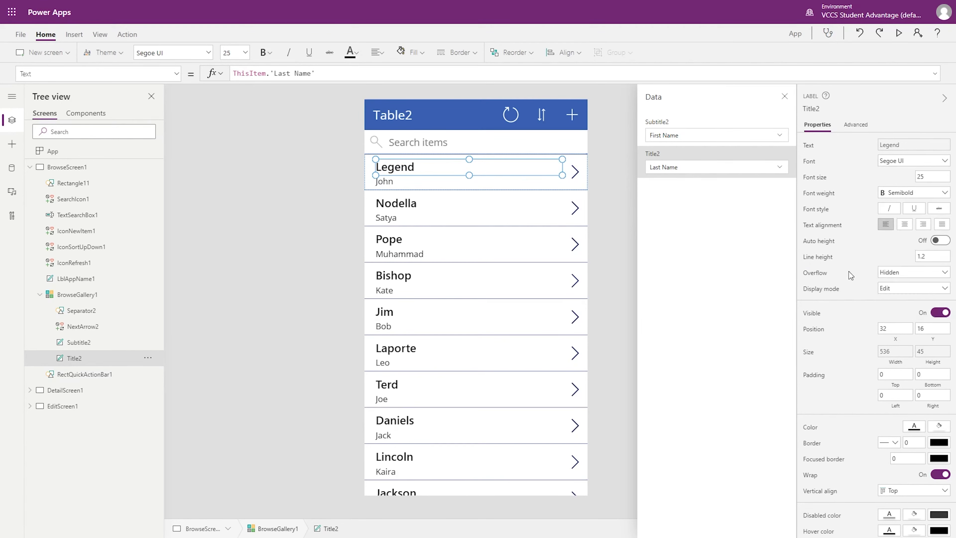
- Format the gallery's first name subtitle in Segoe UI at size 20, and resize the row arrow icon to 48 by 55
left_click(475, 185)
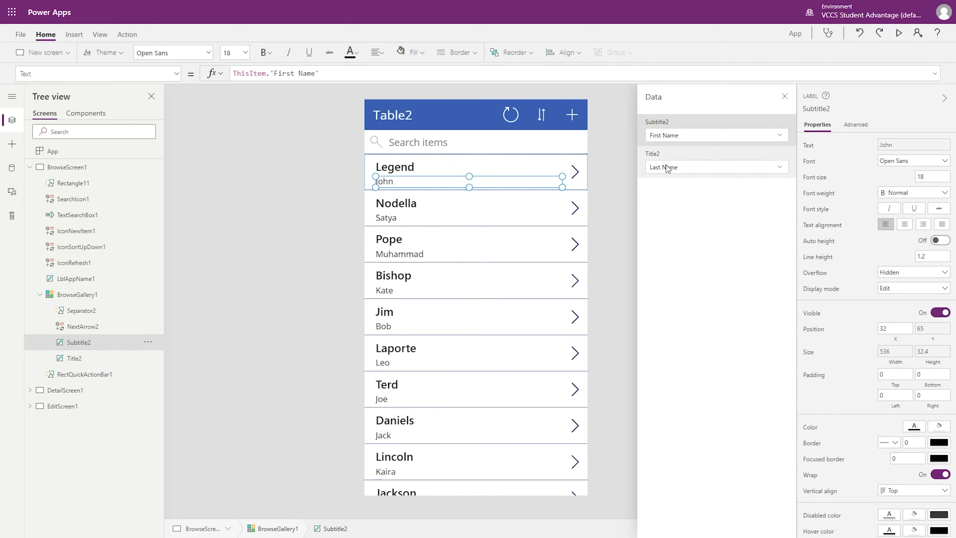
left_click(888, 162)
left_click(905, 317)
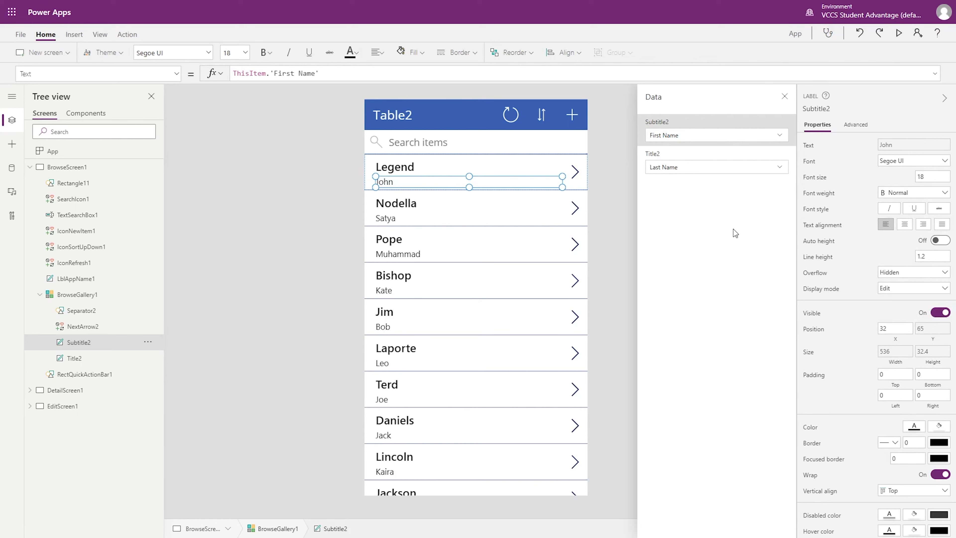
left_click(933, 176)
type("20")
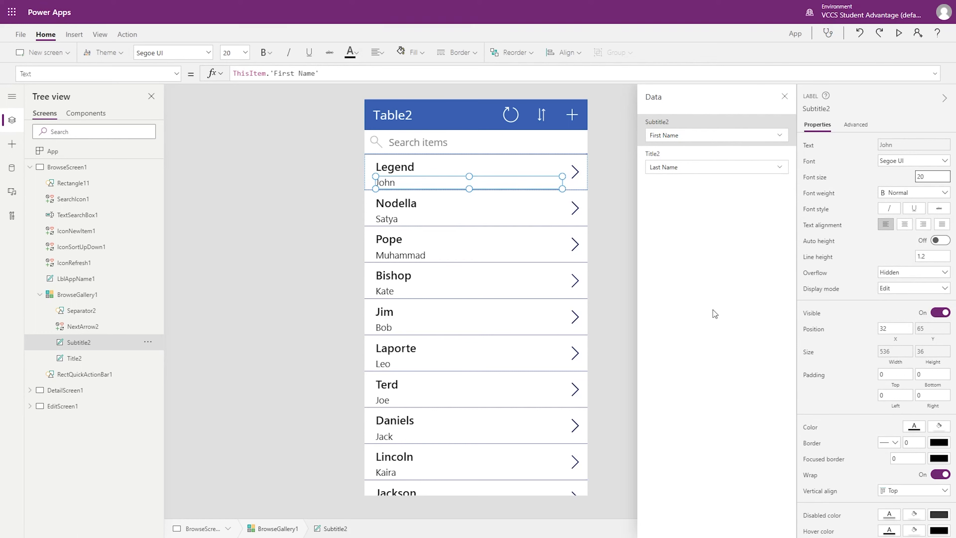
left_click(572, 169)
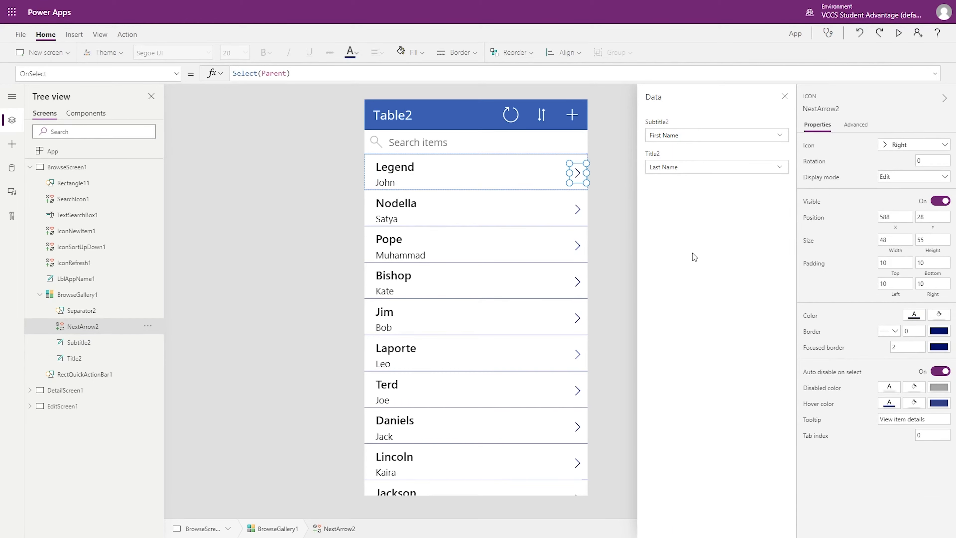
- Replace the browse screen's header title text with "People"
left_click(400, 109)
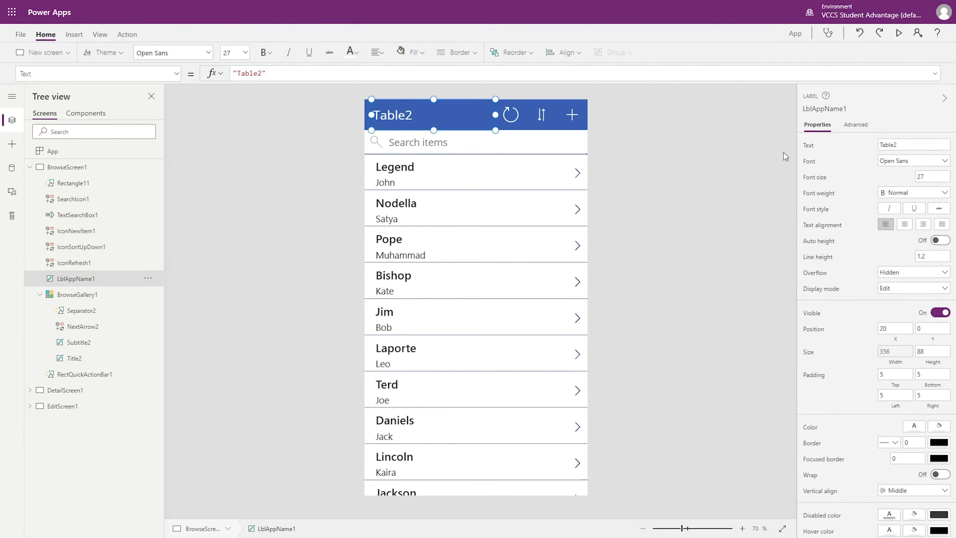
double_click(404, 115)
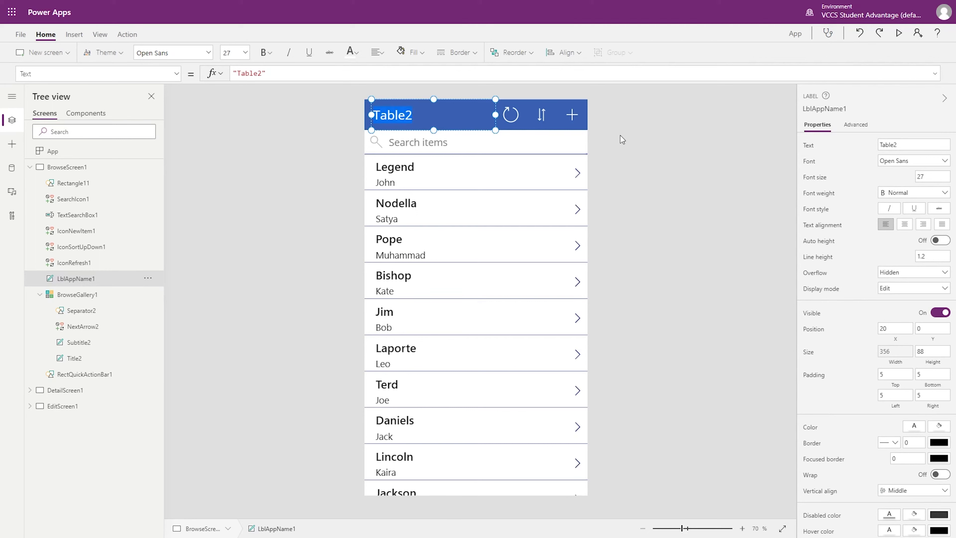
type("Contac")
key("BackSpace")
key("BackSpace")
key("BackSpace")
key("BackSpace")
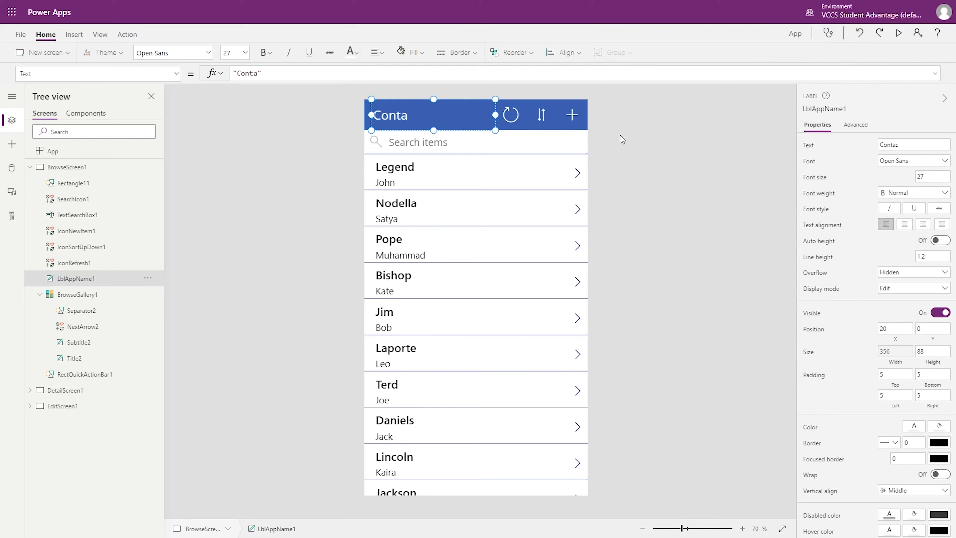
key("BackSpace")
key("BackSpace")
type("People")
- Format the People header title with font size 50 and the Segoe UI font
left_click(928, 173)
type("35")
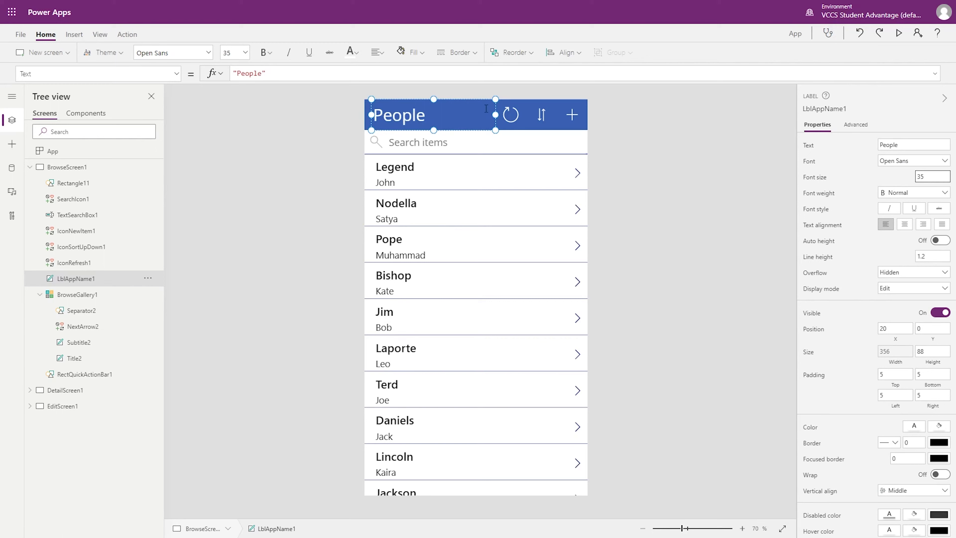
key("BackSpace")
key("BackSpace")
type("4")
left_click_drag(929, 174, 708, 159)
type("5")
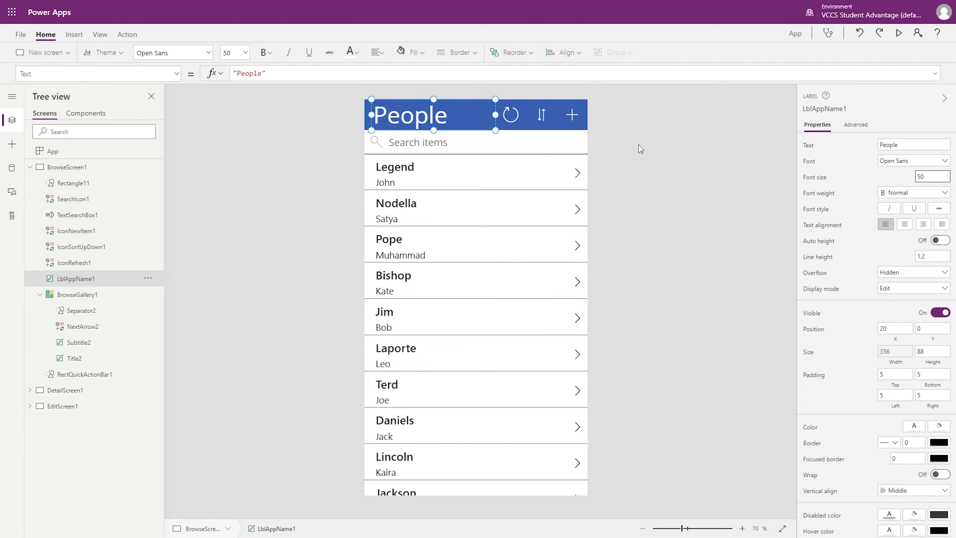
left_click(909, 163)
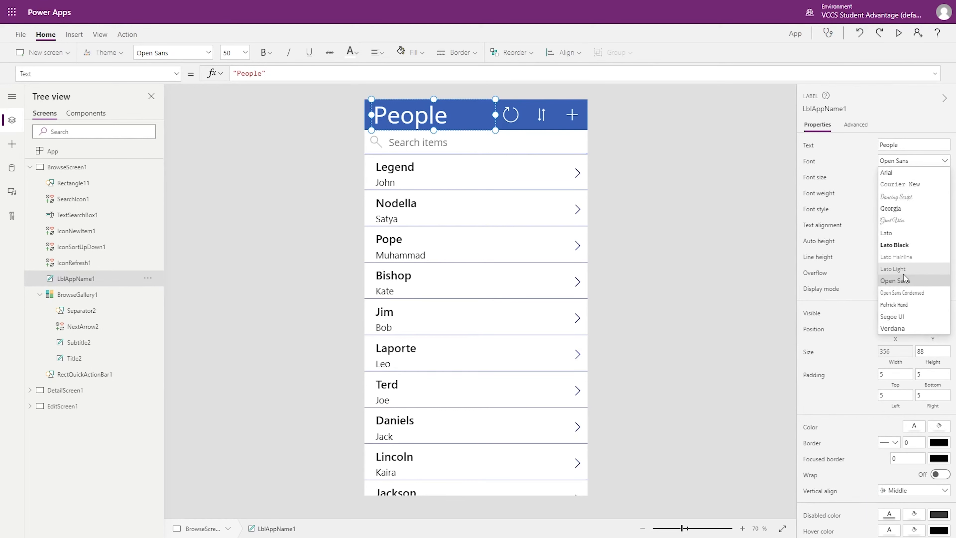
left_click(902, 313)
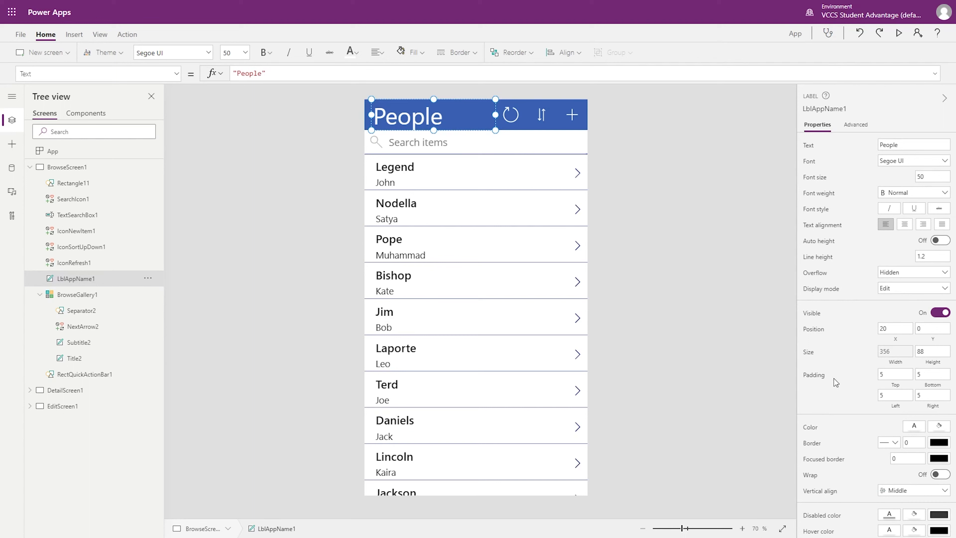
- Try moving the People header title up to a Y position of -10, and undo the move
left_click(937, 328)
scroll(934, 298, "down", 1)
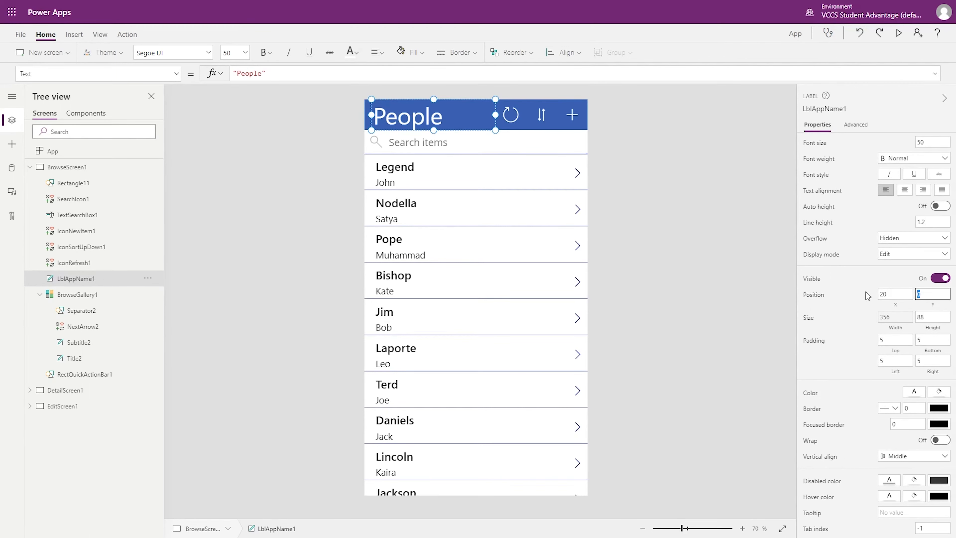
type("-10")
key("Return")
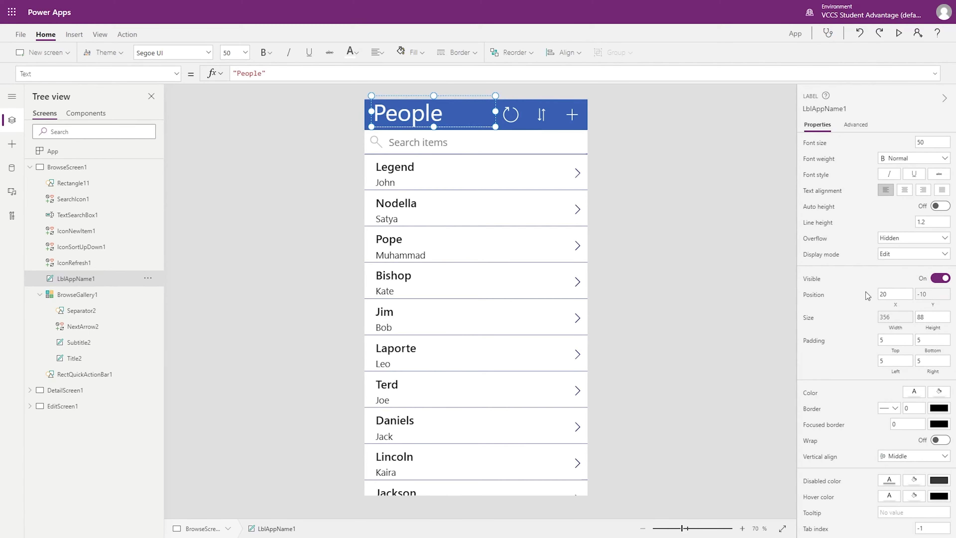
left_click(932, 294)
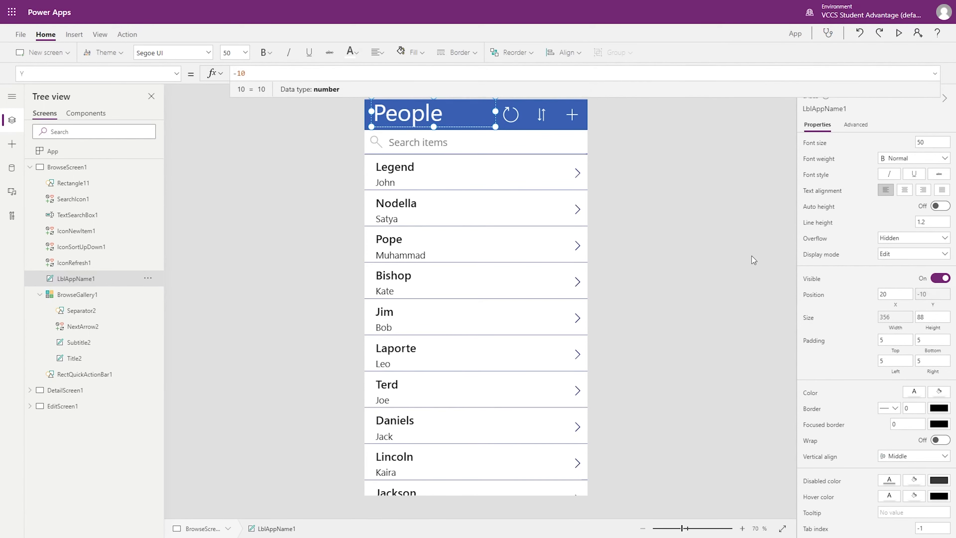
left_click(860, 33)
- Resize the People header label to 393 wide by 103 high with its Y position at 0
left_click(922, 298)
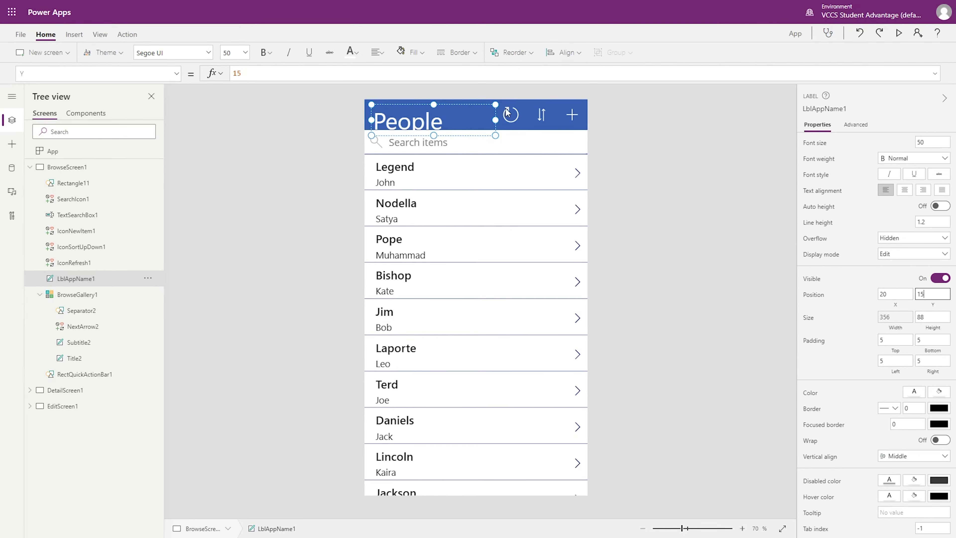
left_click_drag(495, 105, 508, 97)
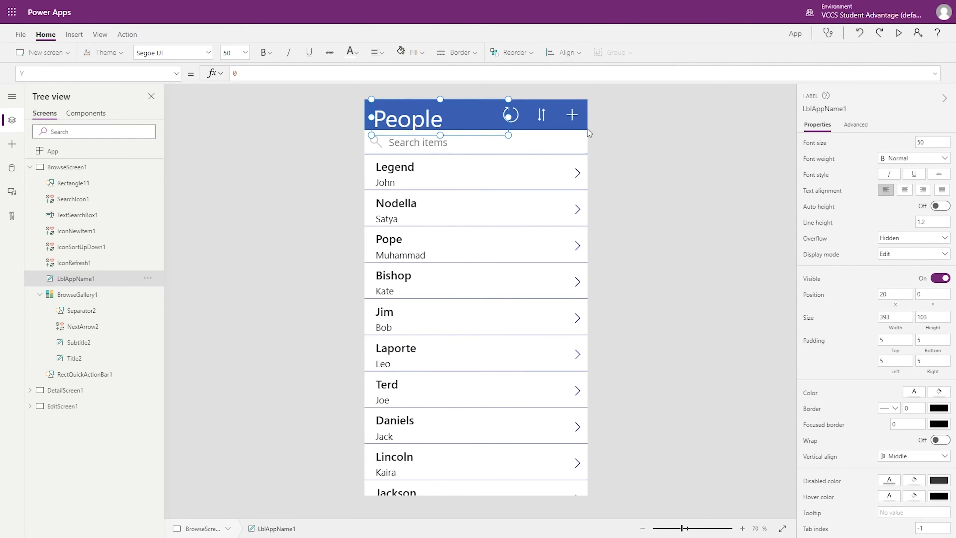
left_click(666, 197)
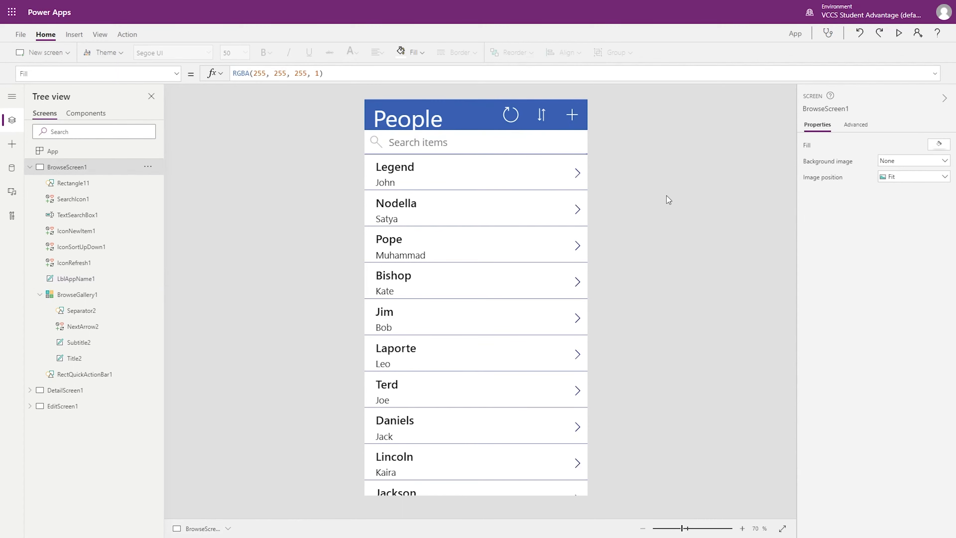
left_click(430, 108)
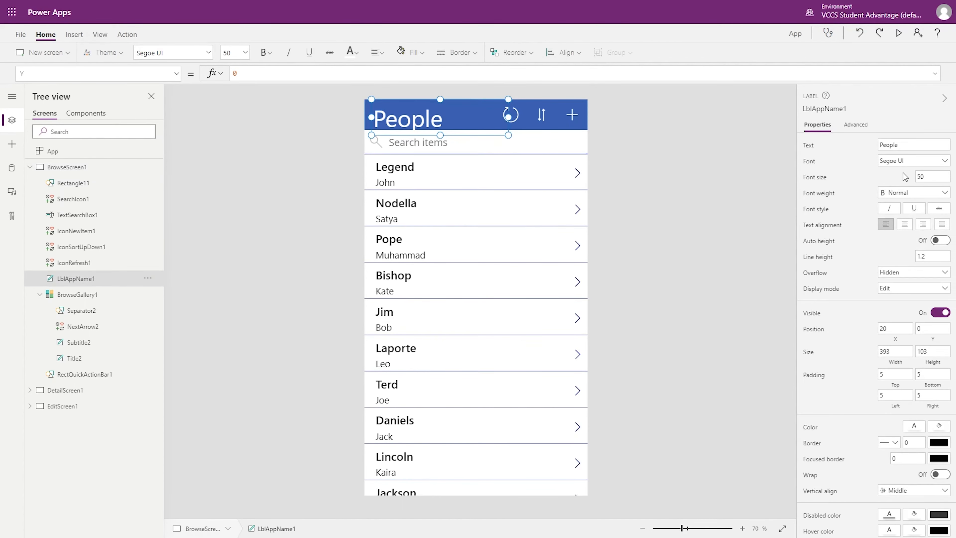